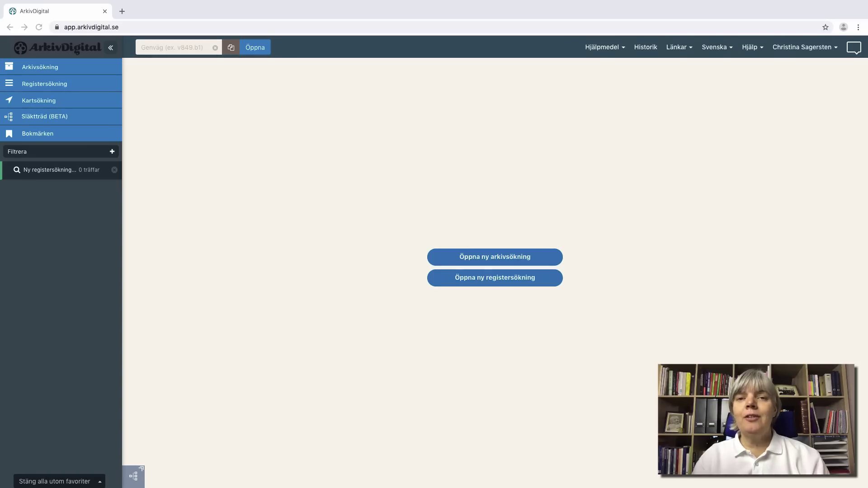
Step: Open the Släktträd (BETA) family tree workspace and start adding a main person
{"action": "left_click", "coordinate": [53, 117]}
{"action": "left_click", "coordinate": [53, 117]}
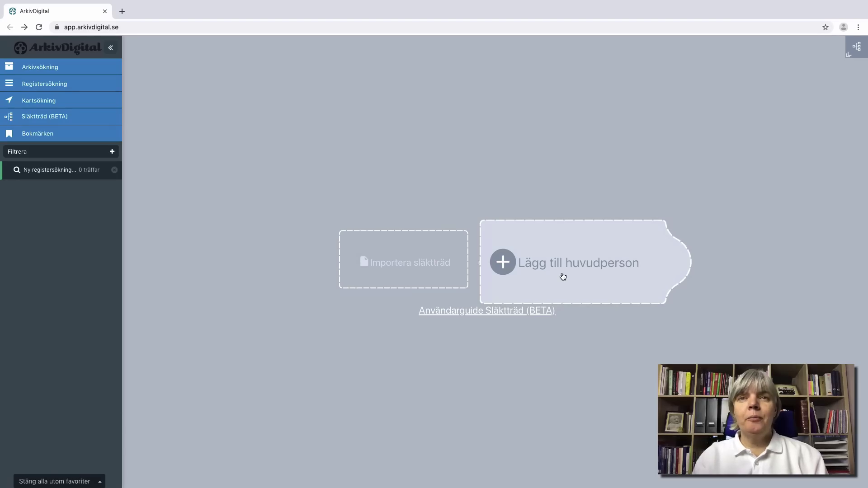
{"action": "left_click", "coordinate": [563, 277]}
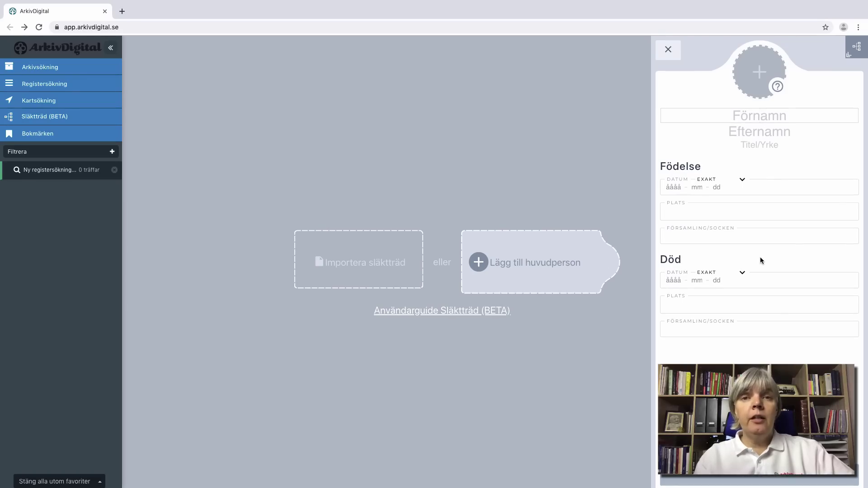
Step: Set the new main person's gender marker to female
{"action": "left_click", "coordinate": [777, 89]}
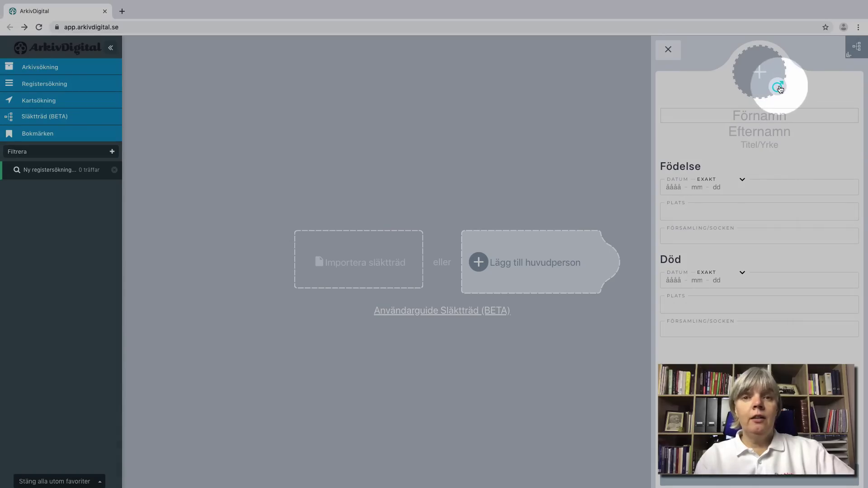
{"action": "left_click", "coordinate": [779, 88]}
{"action": "left_click", "coordinate": [778, 88]}
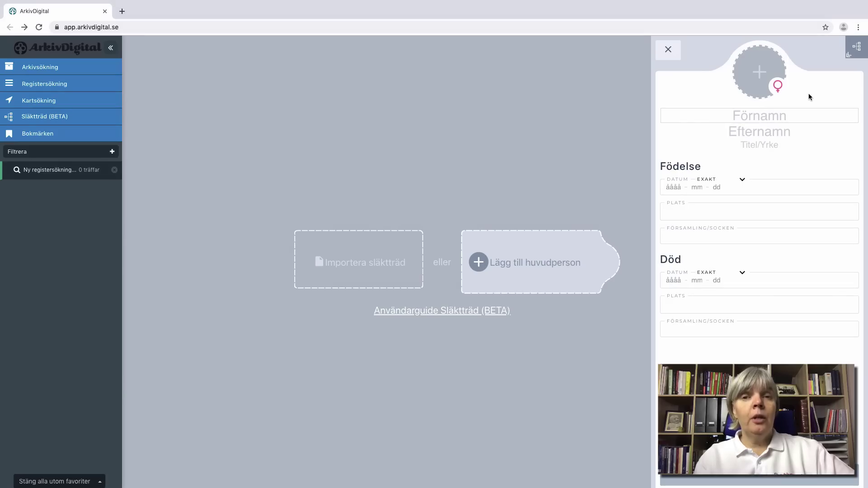
Step: Choose a JPG portrait photo, adjust its crop and save it as the person's picture
{"action": "left_click", "coordinate": [764, 76]}
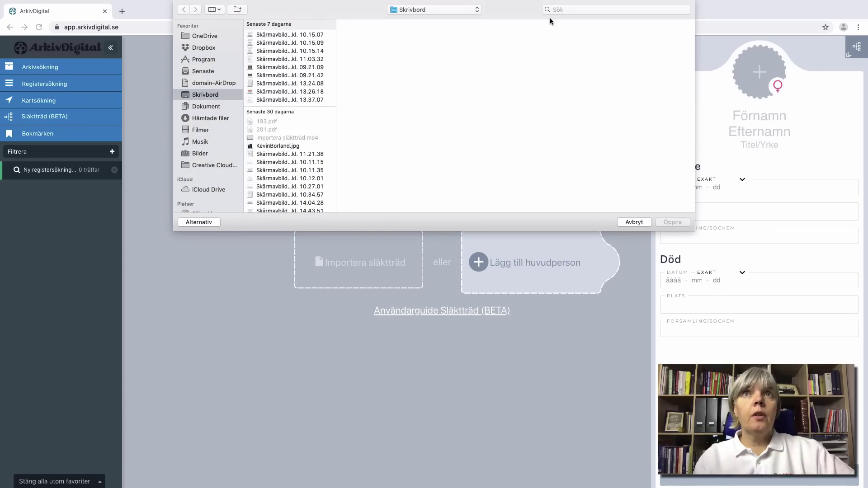
{"action": "left_click", "coordinate": [566, 10]}
{"action": "double_click", "coordinate": [278, 145]}
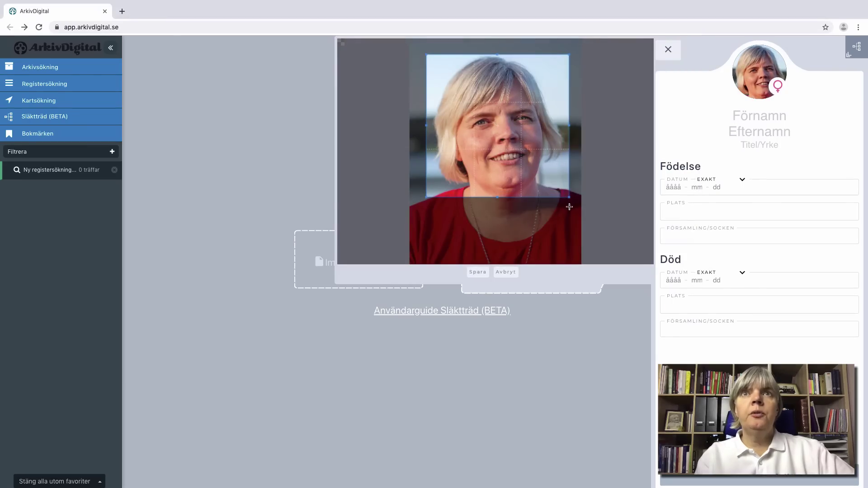
{"action": "left_click_drag", "start_coordinate": [561, 191], "coordinate": [560, 190]}
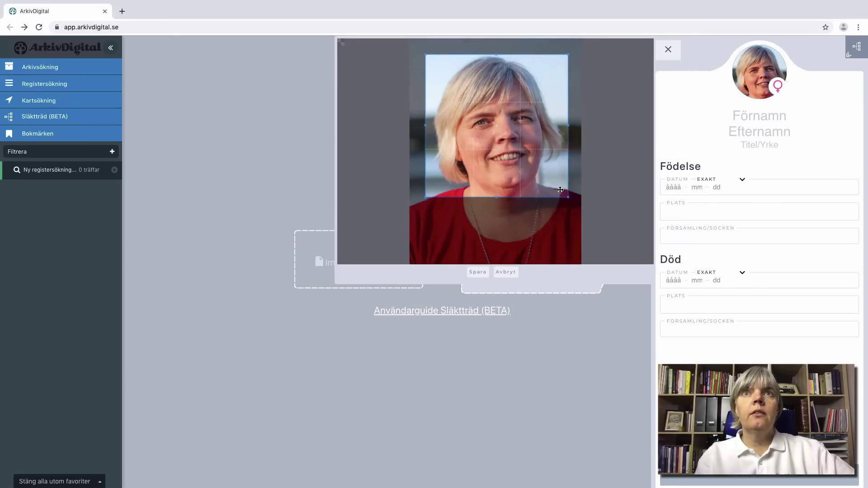
{"action": "left_click", "coordinate": [478, 272]}
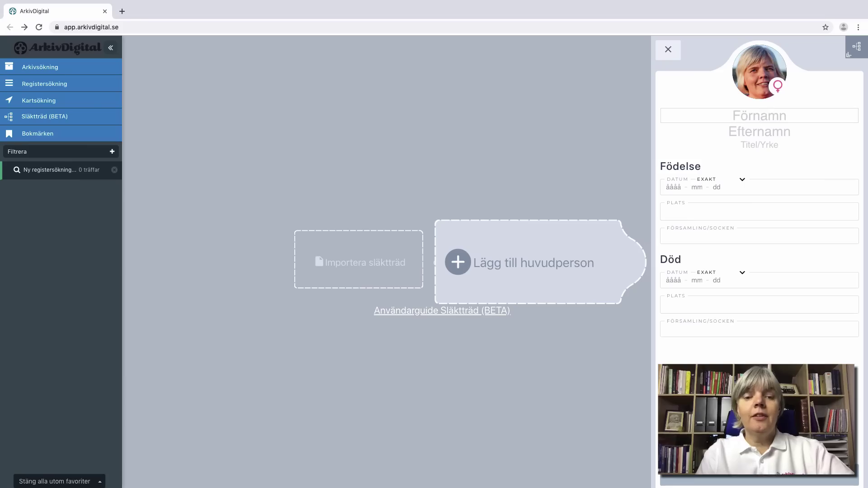
Step: Clear the typed first name again and exit full-screen tree mode
{"action": "type", "text": "Christina"}
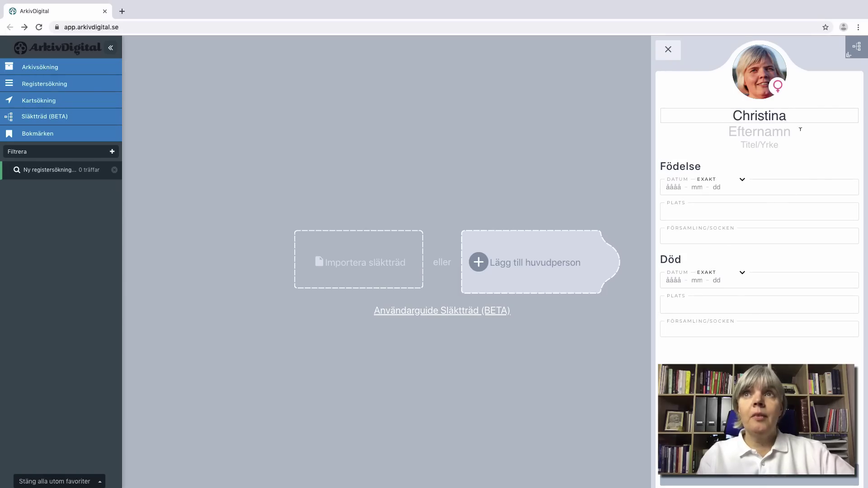
{"action": "double_click", "coordinate": [759, 115]}
{"action": "key", "text": "BackSpace"}
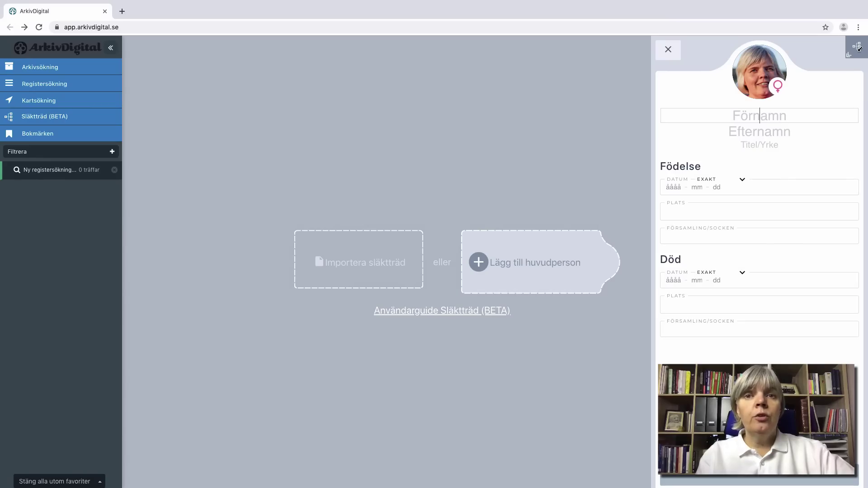
{"action": "left_click", "coordinate": [858, 47]}
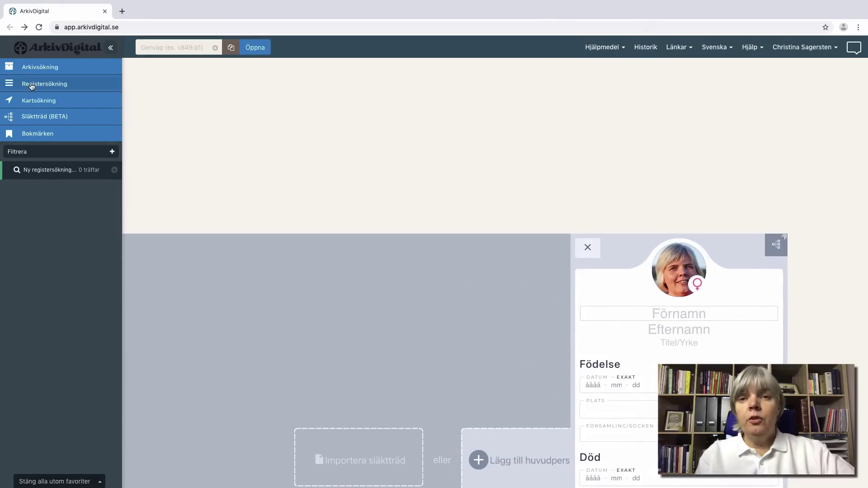
Step: Search Sveriges befolkning 1975 for the person's name and open the single matching record
{"action": "left_click", "coordinate": [32, 85]}
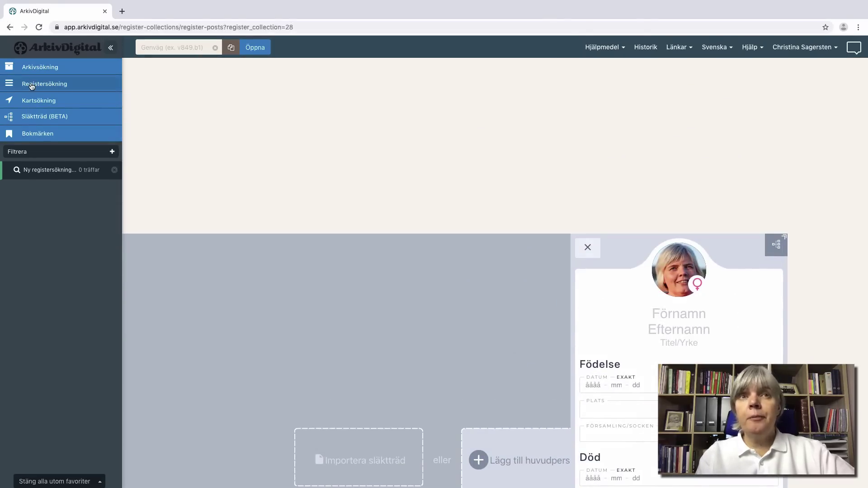
{"action": "left_click", "coordinate": [194, 126]}
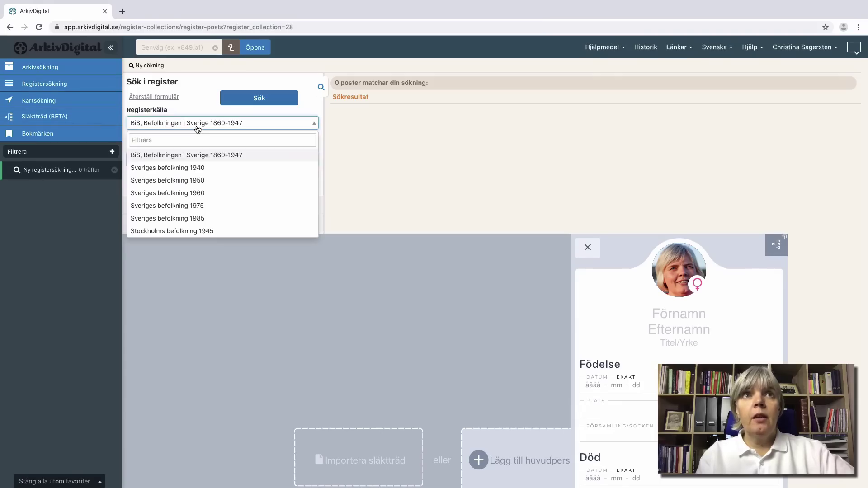
{"action": "left_click", "coordinate": [197, 208]}
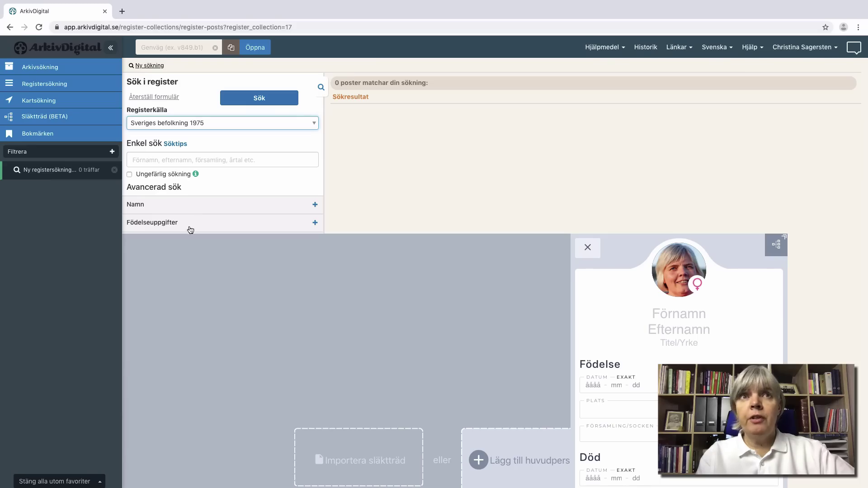
{"action": "left_click", "coordinate": [187, 159]}
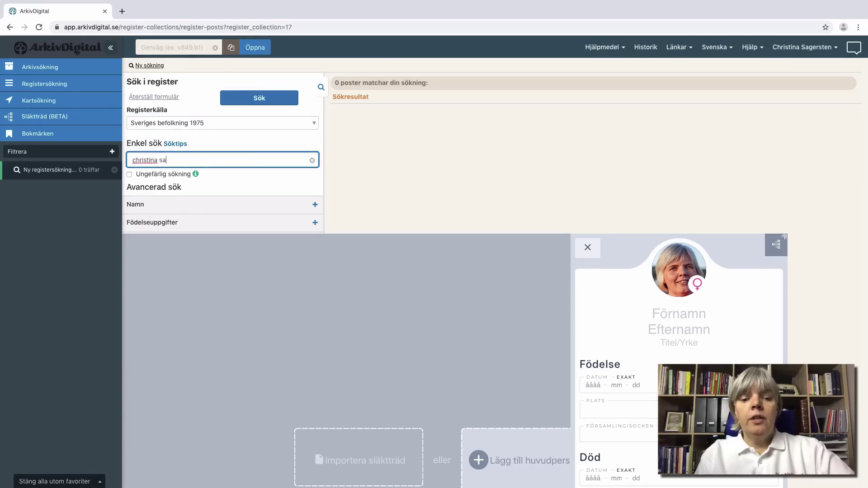
{"action": "left_click", "coordinate": [259, 97]}
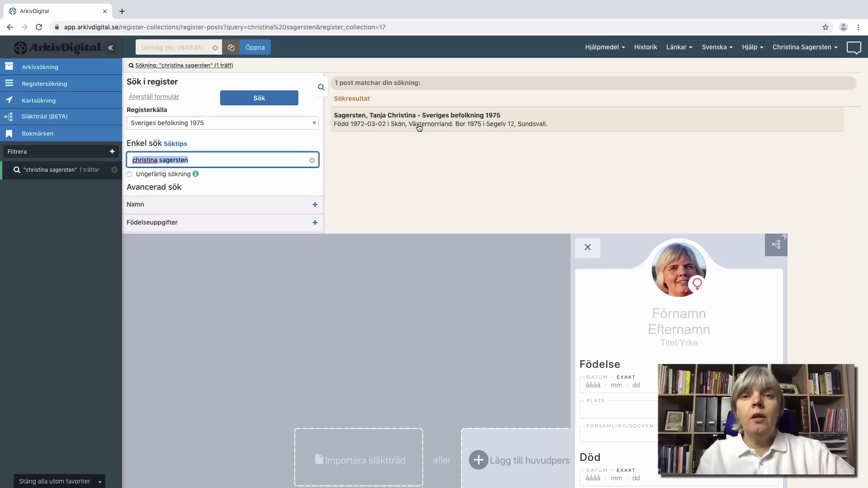
{"action": "left_click", "coordinate": [419, 128]}
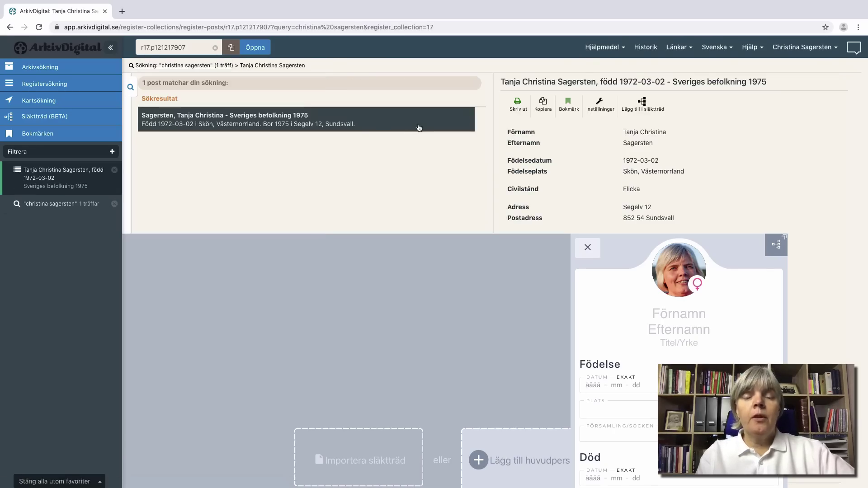
{"action": "left_click", "coordinate": [776, 244]}
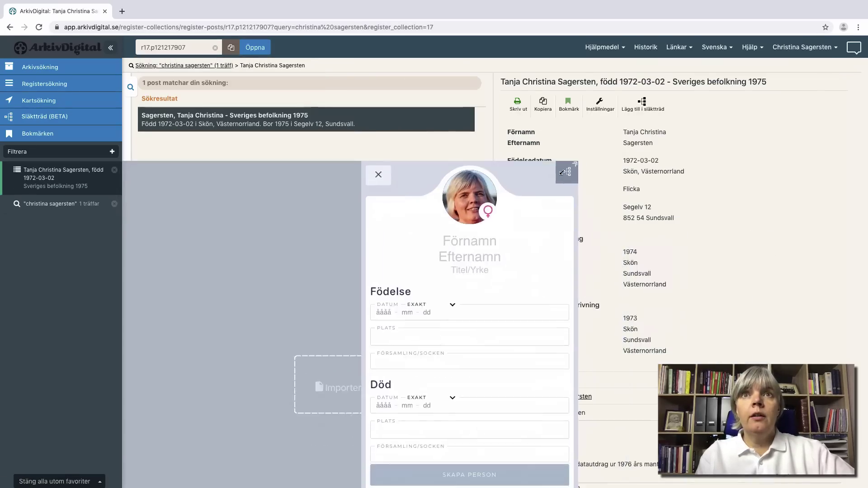
{"action": "left_click_drag", "start_coordinate": [482, 106], "coordinate": [474, 77]}
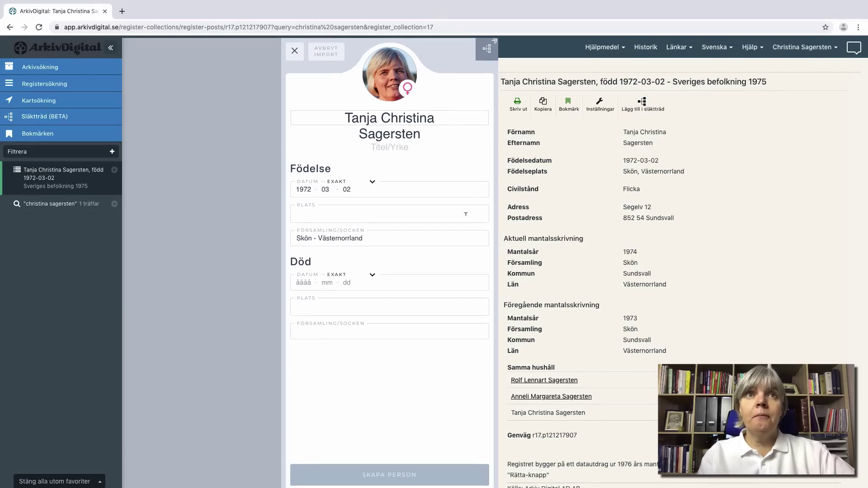
{"action": "left_click", "coordinate": [336, 214]}
{"action": "type", "text": "Sundsvall"}
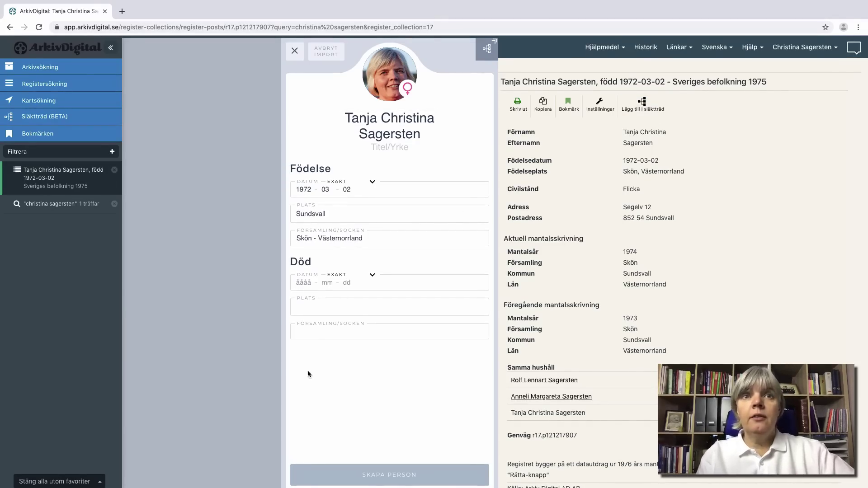
{"action": "left_click", "coordinate": [382, 474]}
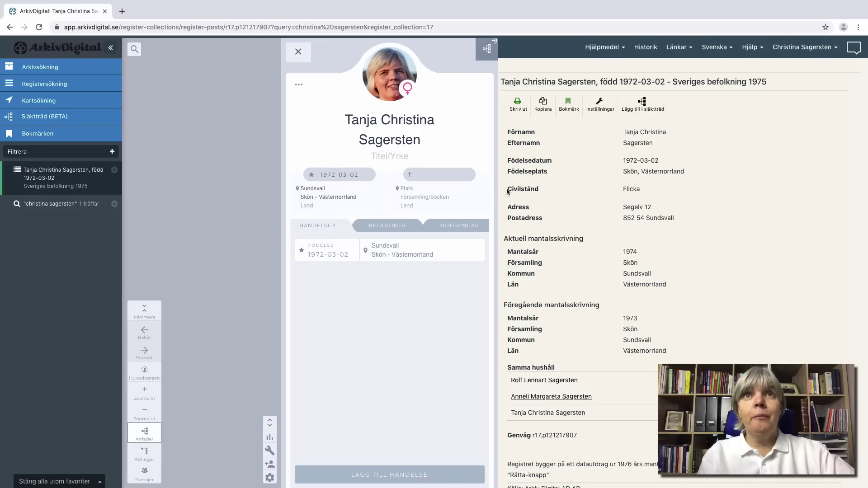
Step: Add a father by filling a new person from his record in the Samma hushåll list
{"action": "left_click", "coordinate": [487, 48]}
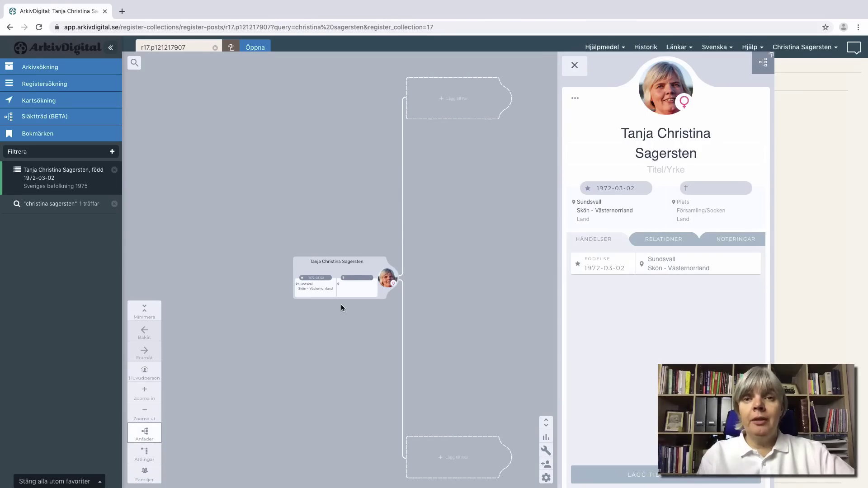
{"action": "left_click", "coordinate": [465, 112]}
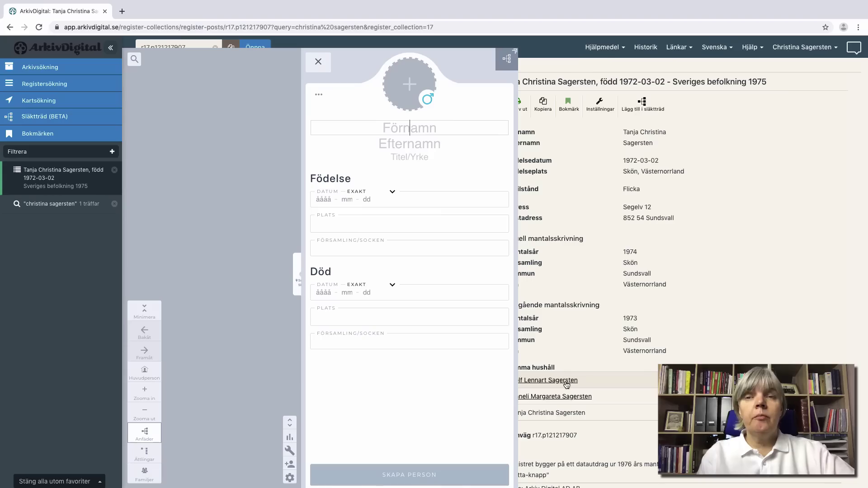
{"action": "left_click", "coordinate": [566, 382]}
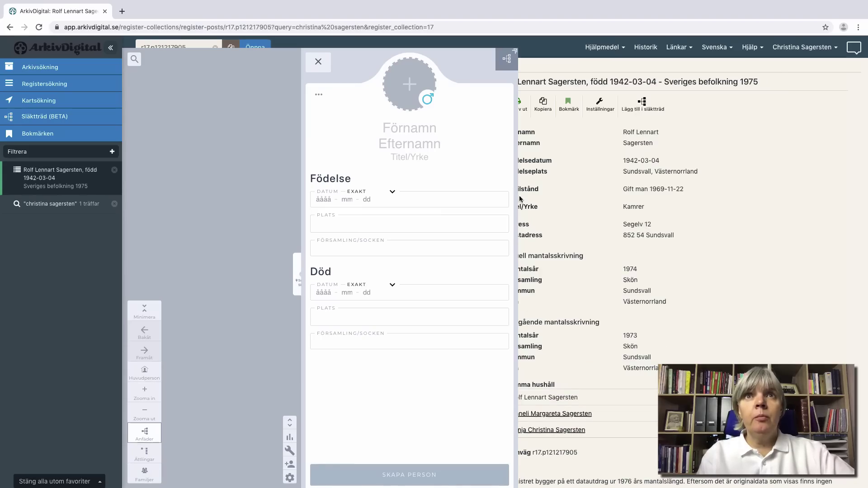
{"action": "left_click", "coordinate": [649, 109]}
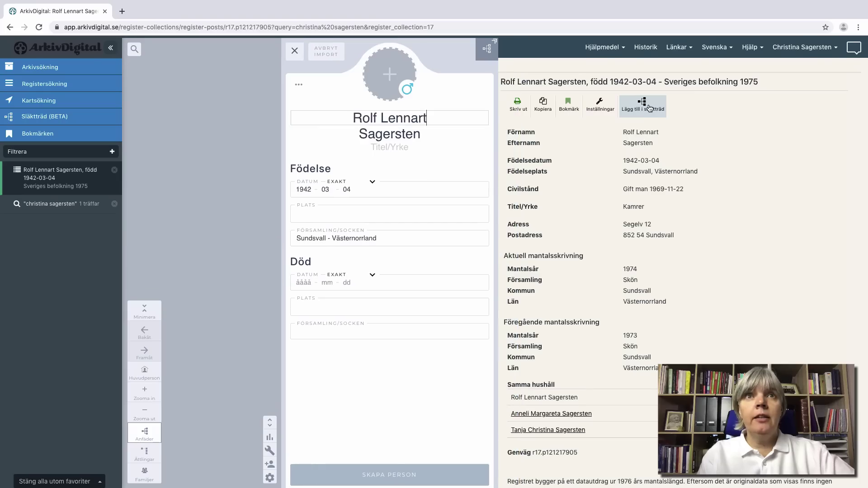
Step: Enter the father's birth place Sundsvall and his death on 1997-01-03 in Sundsvall
{"action": "left_click", "coordinate": [369, 209]}
{"action": "type", "text": "Sundsvall"}
{"action": "left_click", "coordinate": [298, 283]}
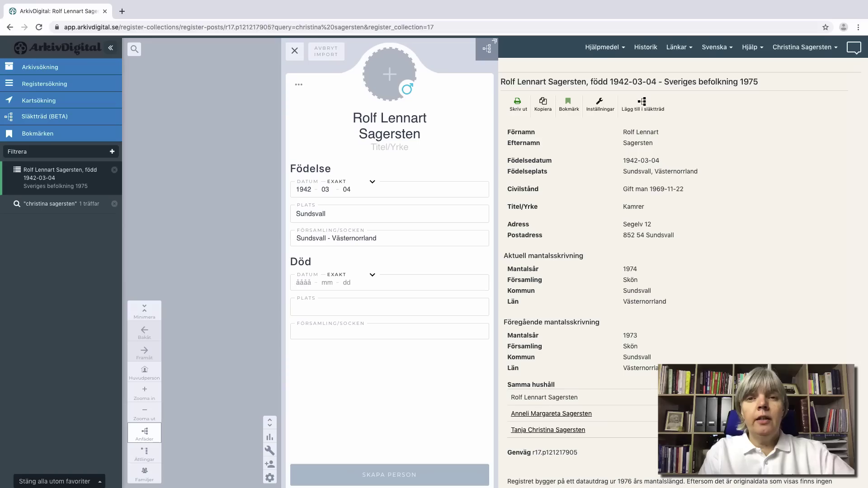
{"action": "type", "text": "19970103"}
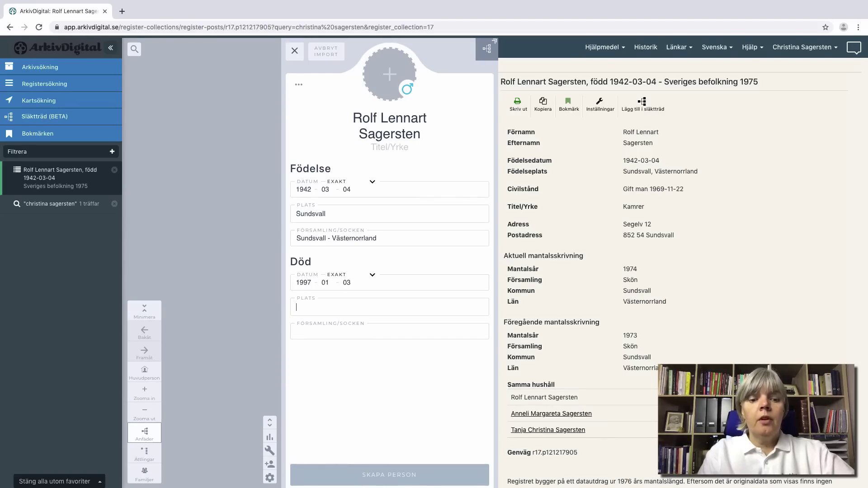
{"action": "type", "text": "Sundsvall"}
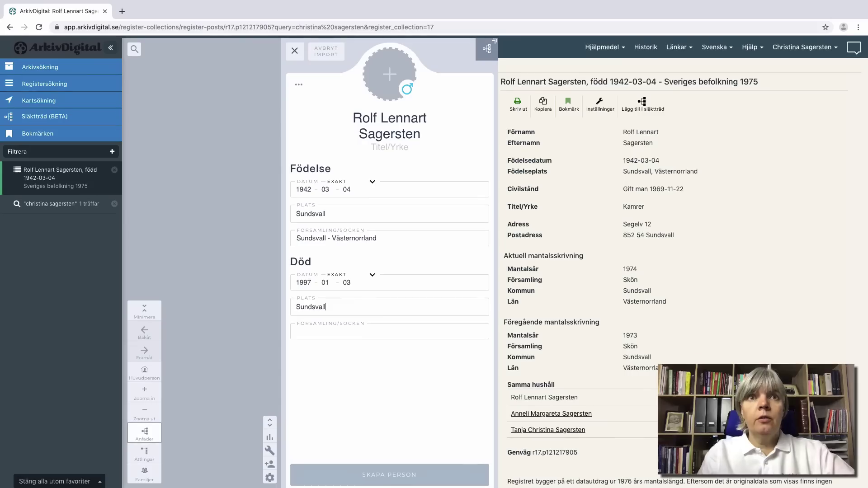
Step: Set the father's death parish to Skön - Västernorrlands län and create him
{"action": "left_click", "coordinate": [325, 326]}
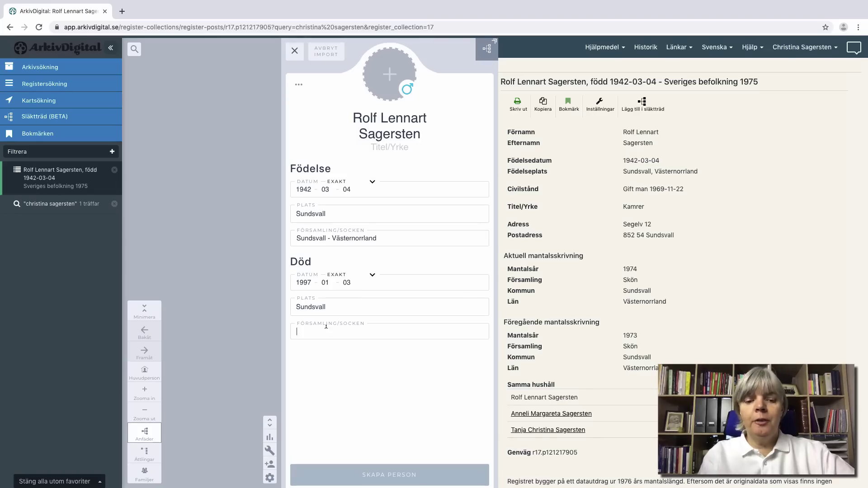
{"action": "type", "text": "Sköl"}
{"action": "key", "text": "BackSpace"}
{"action": "type", "text": "n"}
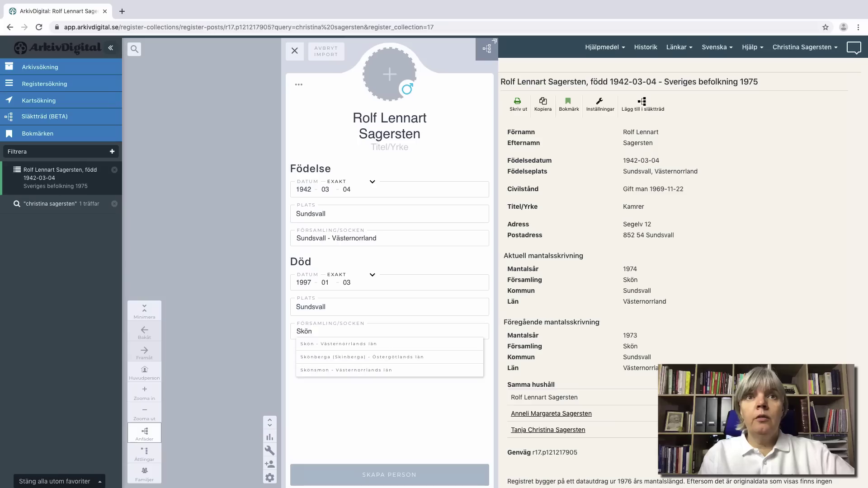
{"action": "left_click", "coordinate": [339, 345]}
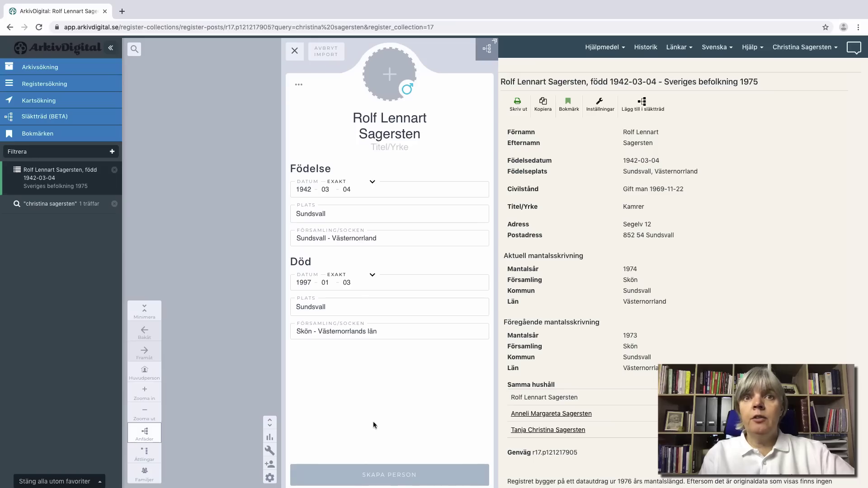
{"action": "left_click", "coordinate": [396, 475]}
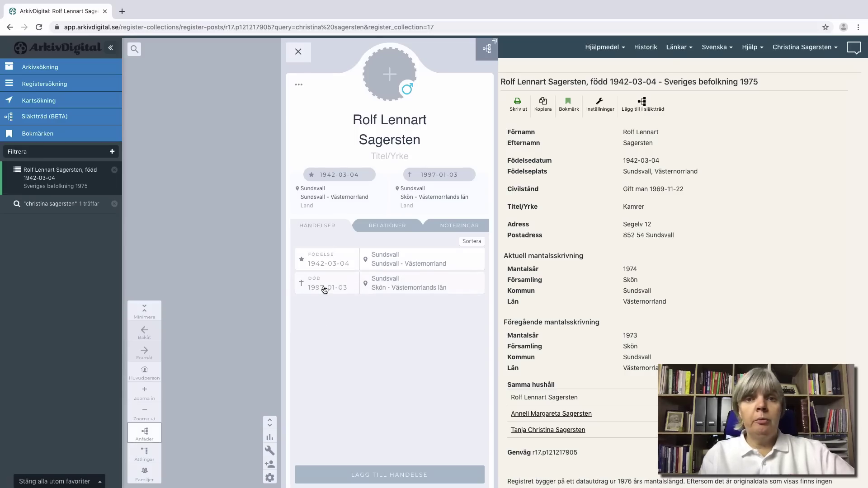
Step: Set the country of the 1942 birth event to Sverige and save it
{"action": "left_click", "coordinate": [329, 257]}
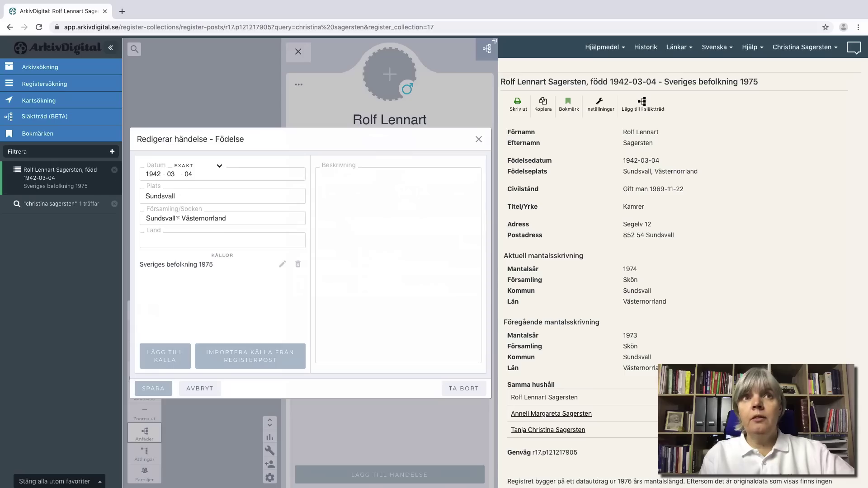
{"action": "left_click", "coordinate": [184, 239]}
{"action": "type", "text": "Sverige"}
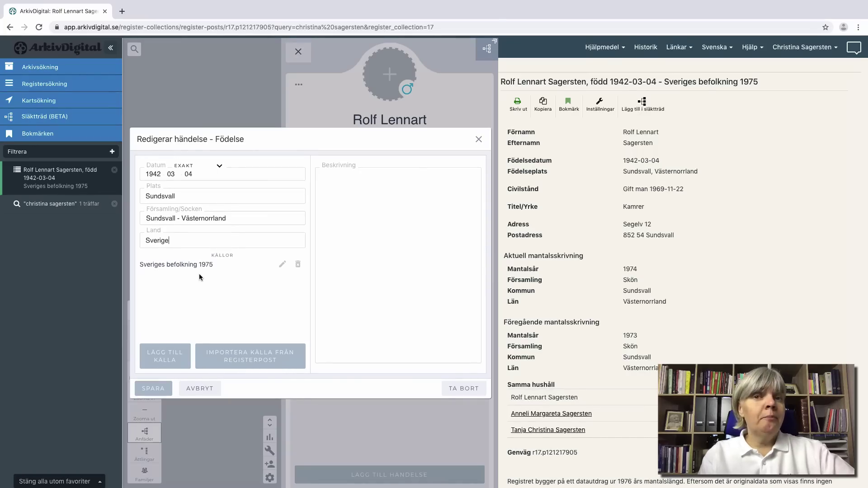
{"action": "left_click", "coordinate": [153, 390]}
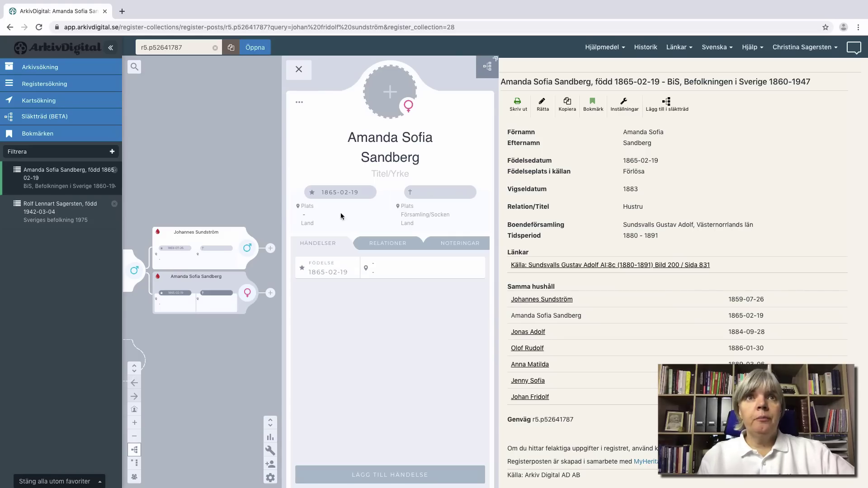
Step: Save the wife's 1865 birth as Förlösa, parish Förlösa - Kalmar län, country Sverige
{"action": "left_click", "coordinate": [328, 267]}
{"action": "left_click", "coordinate": [182, 222]}
{"action": "type", "text": "För"}
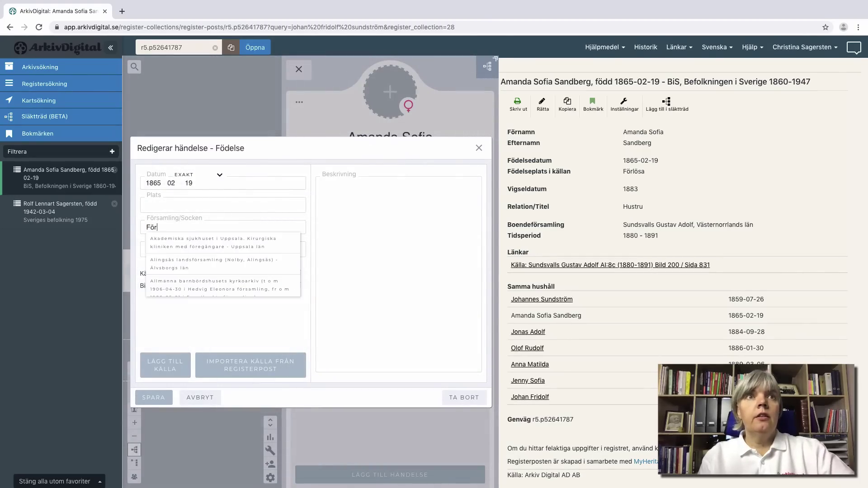
{"action": "type", "text": "l"}
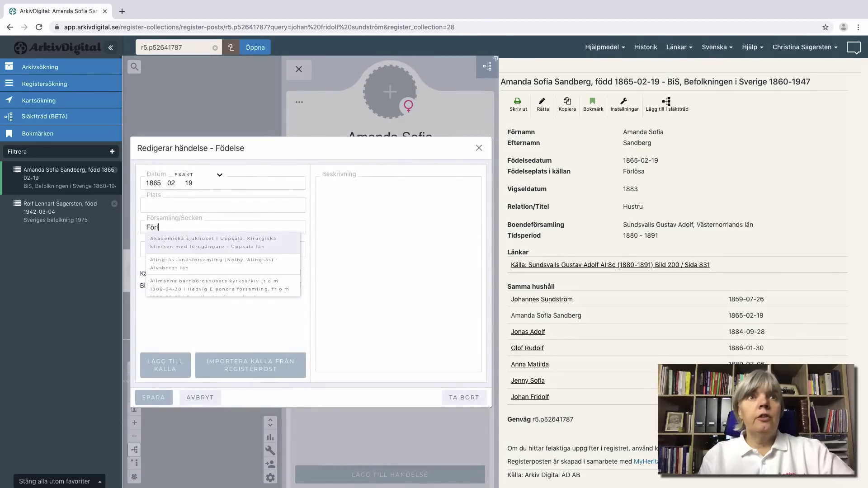
{"action": "left_click", "coordinate": [189, 248]}
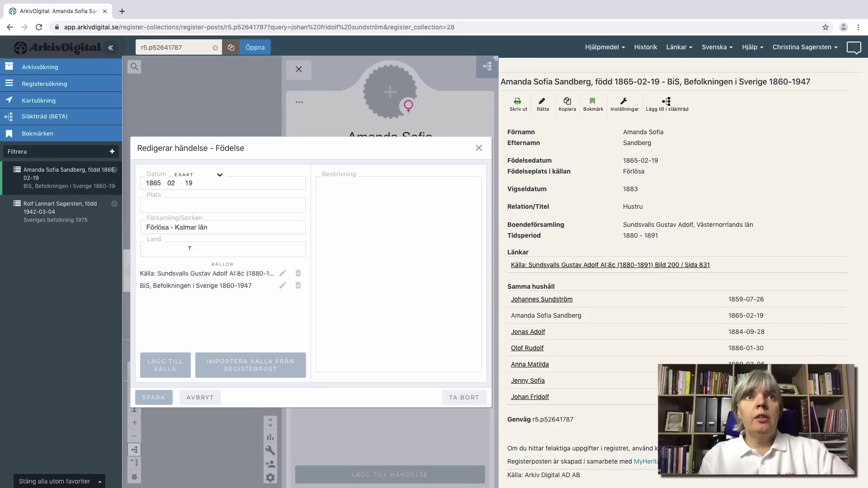
{"action": "left_click", "coordinate": [177, 203]}
{"action": "type", "text": "Förlösa"}
{"action": "left_click", "coordinate": [166, 248]}
{"action": "type", "text": "Sverige"}
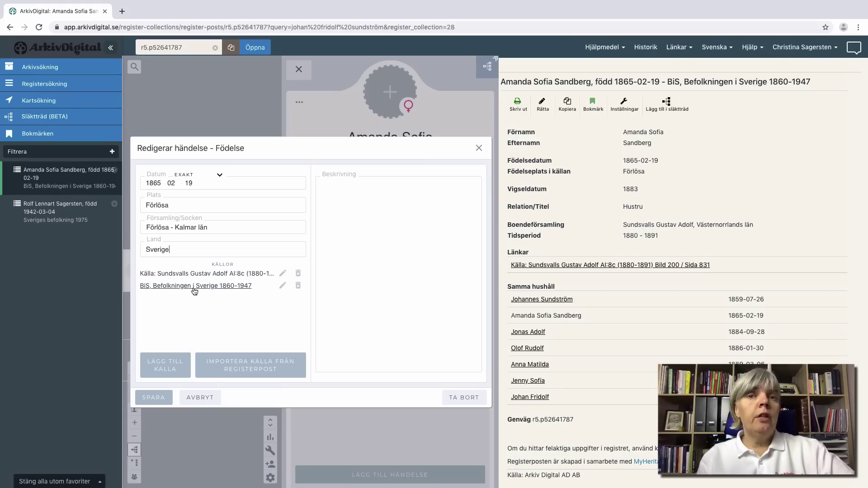
{"action": "left_click", "coordinate": [158, 398]}
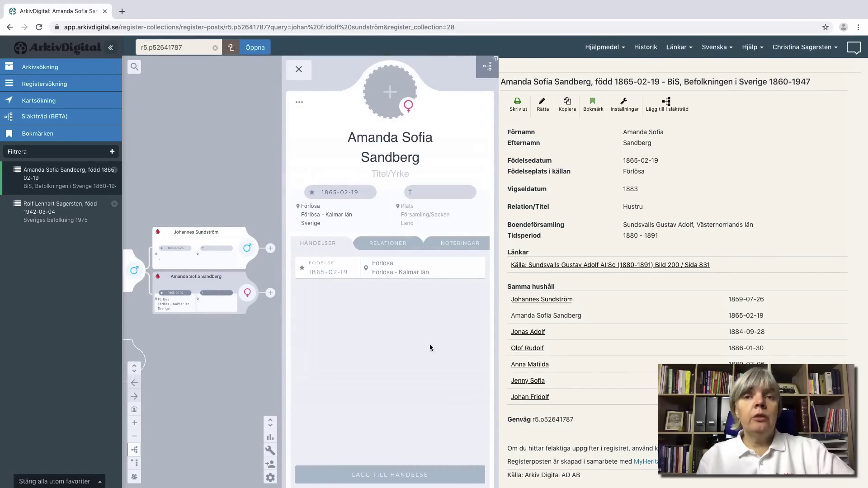
Step: Save an Att göra note titled 'Kolla FB' under the wife's Noteringar
{"action": "left_click", "coordinate": [460, 246]}
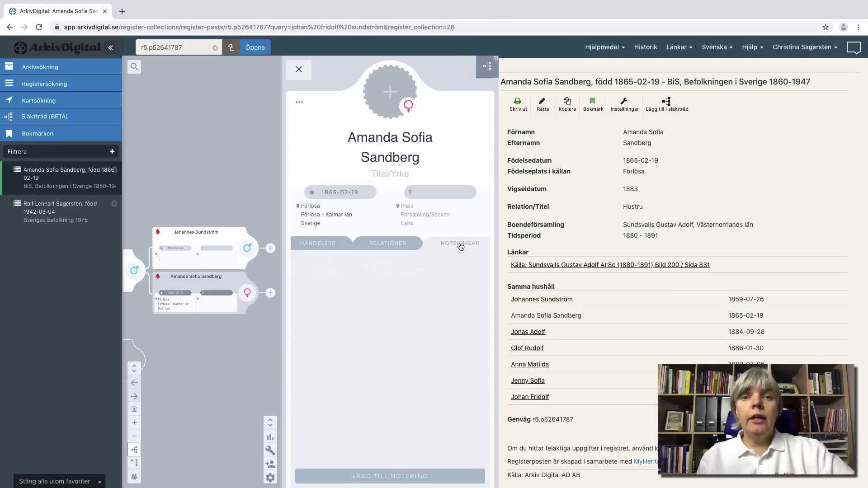
{"action": "left_click", "coordinate": [393, 476]}
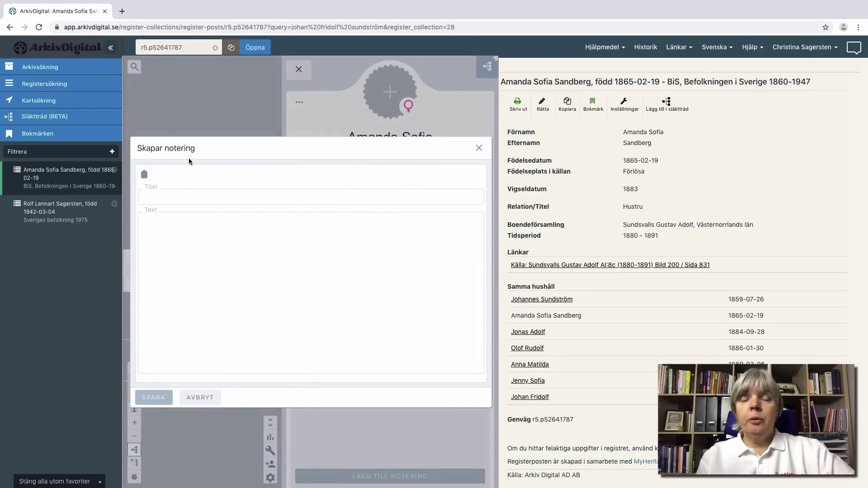
{"action": "left_click", "coordinate": [144, 175]}
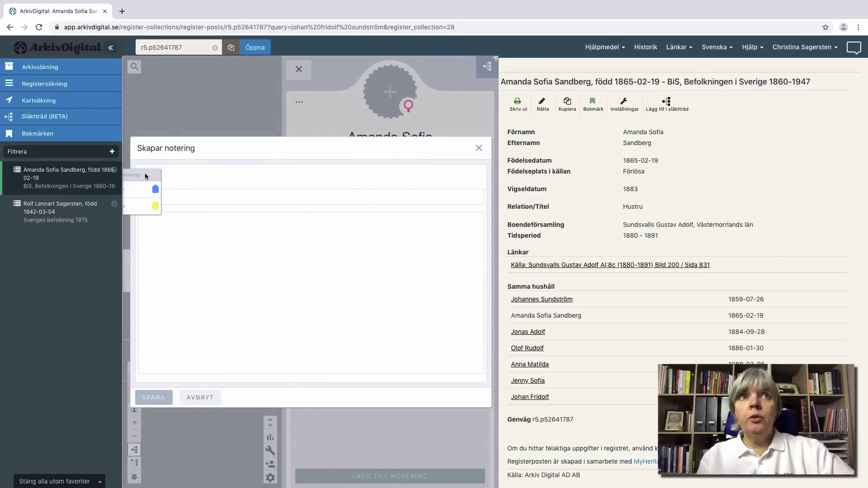
{"action": "left_click", "coordinate": [489, 68]}
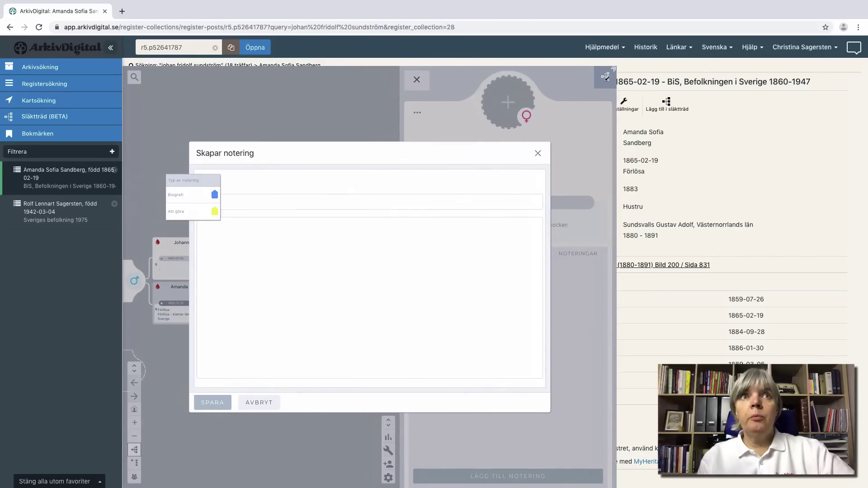
{"action": "left_click", "coordinate": [202, 179]}
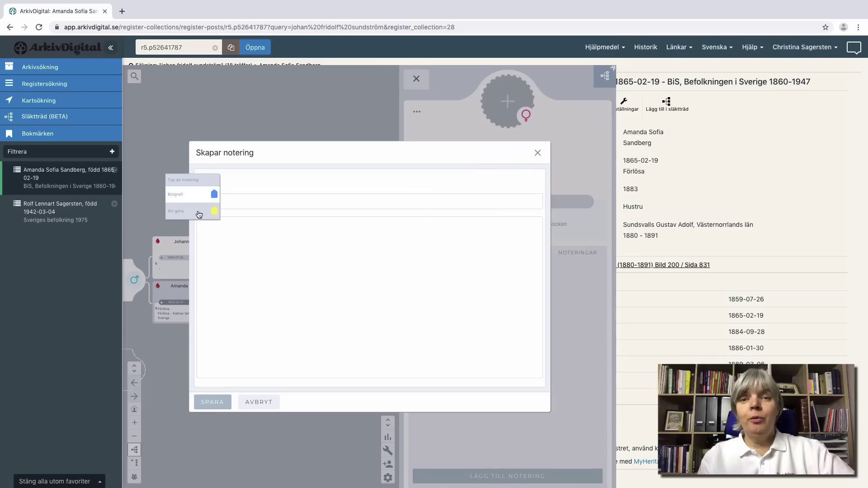
{"action": "left_click", "coordinate": [199, 215]}
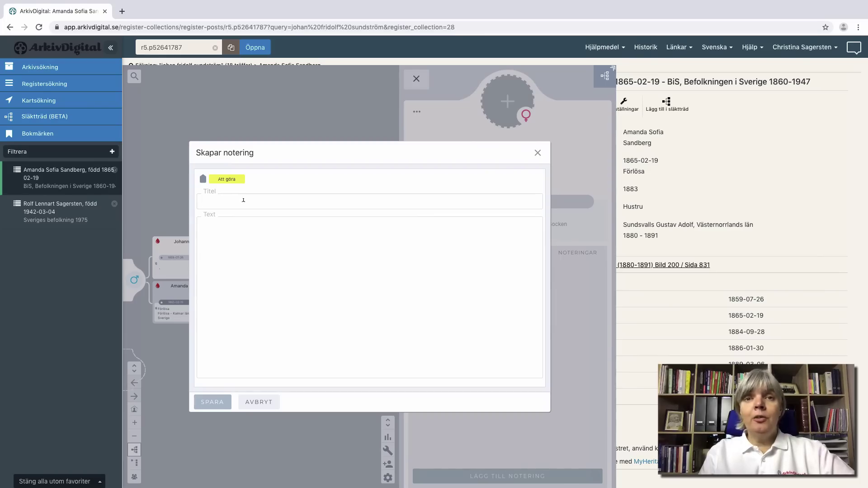
{"action": "type", "text": "Ko"}
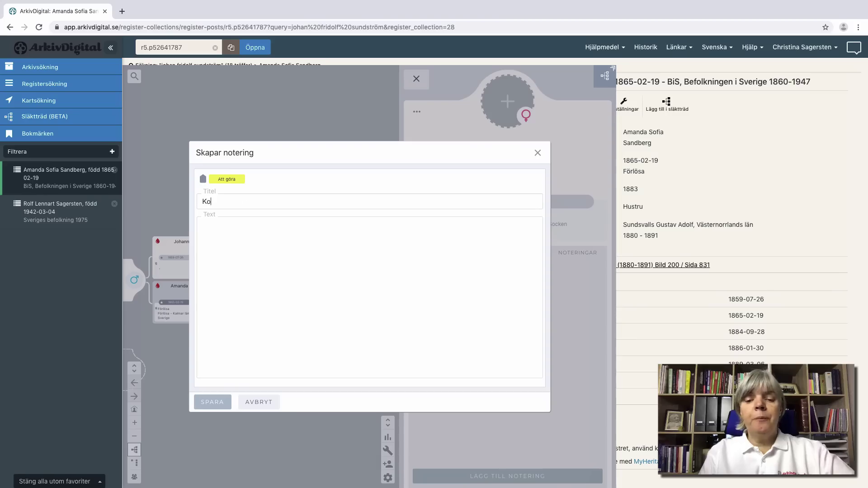
{"action": "type", "text": "lla FB"}
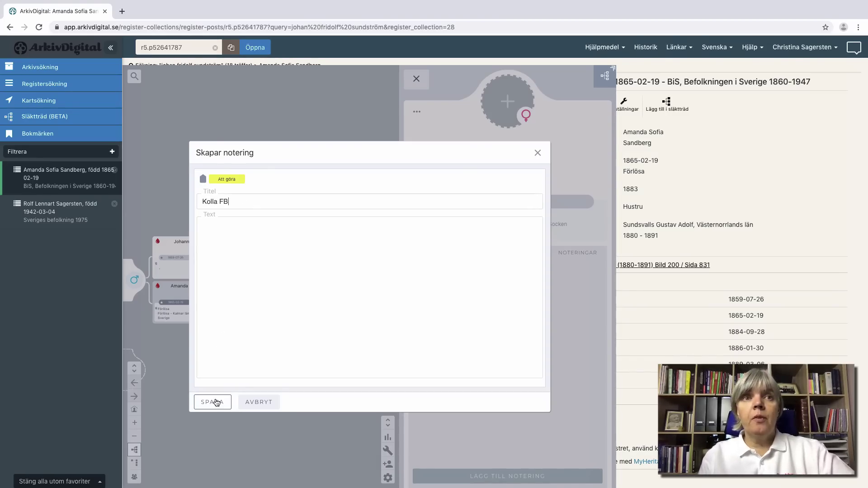
{"action": "left_click", "coordinate": [212, 402]}
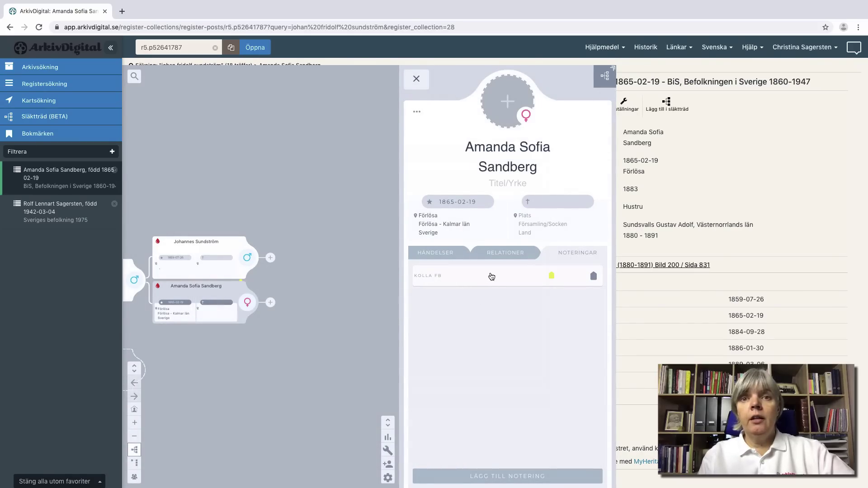
Step: Pan the tree to the son's card and show it in the descendant view
{"action": "mouse_move", "coordinate": [244, 284]}
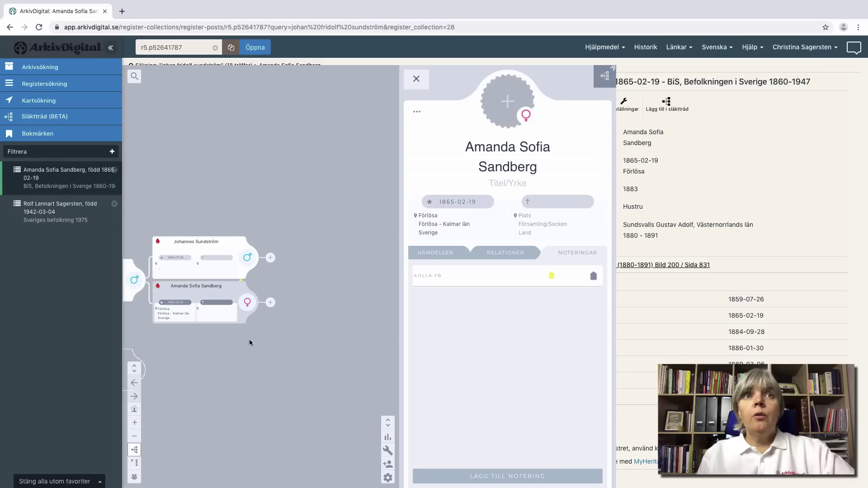
{"action": "mouse_move", "coordinate": [221, 315]}
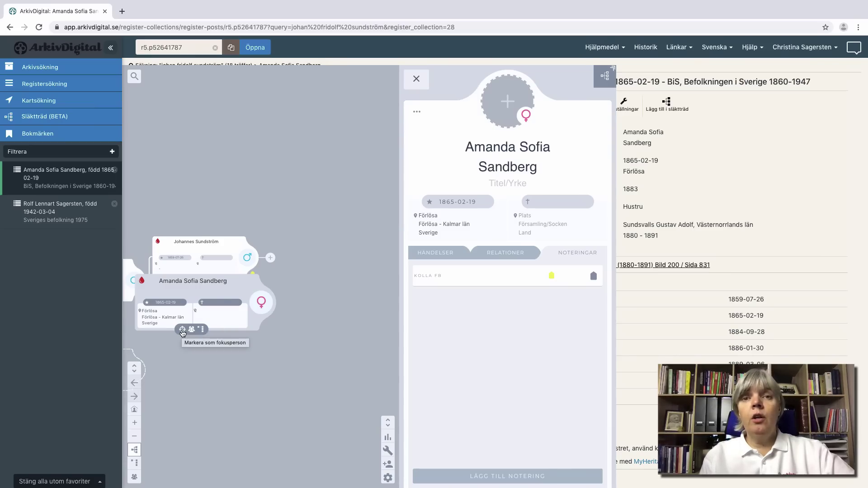
{"action": "left_click_drag", "start_coordinate": [183, 333], "coordinate": [262, 324]}
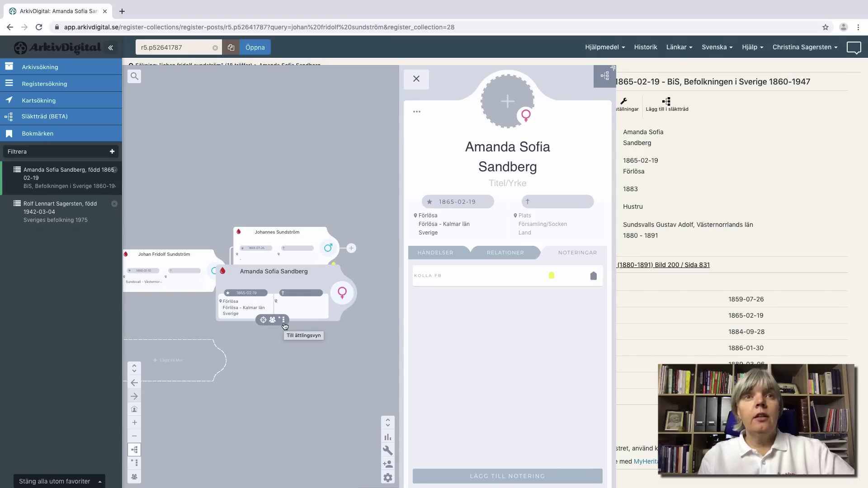
{"action": "left_click", "coordinate": [284, 321]}
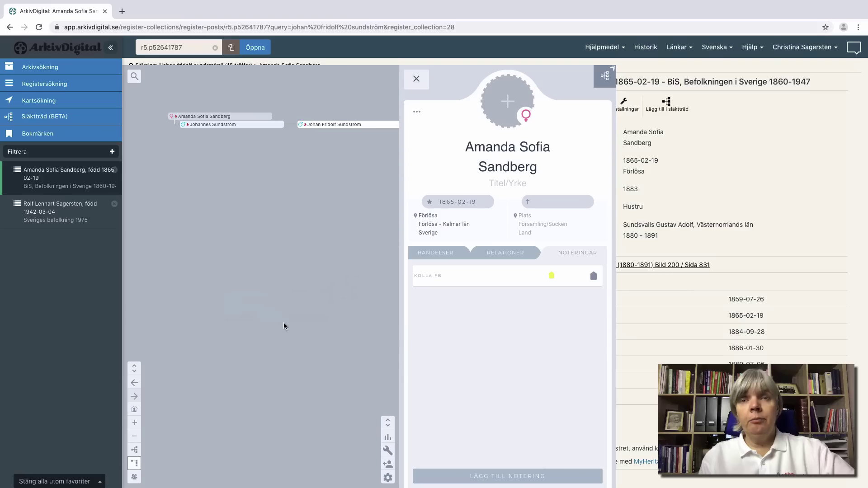
Step: Return the husband's card to family view and collapse the panels to see the whole tree
{"action": "mouse_move", "coordinate": [227, 150]}
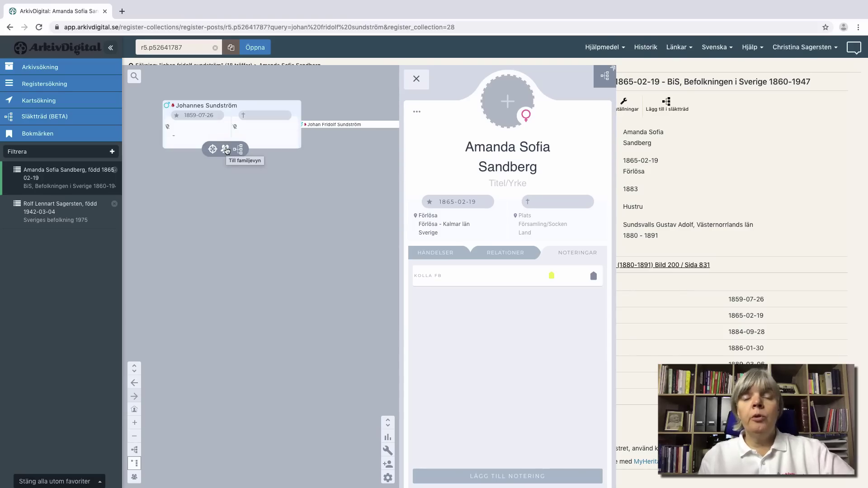
{"action": "left_click", "coordinate": [226, 150]}
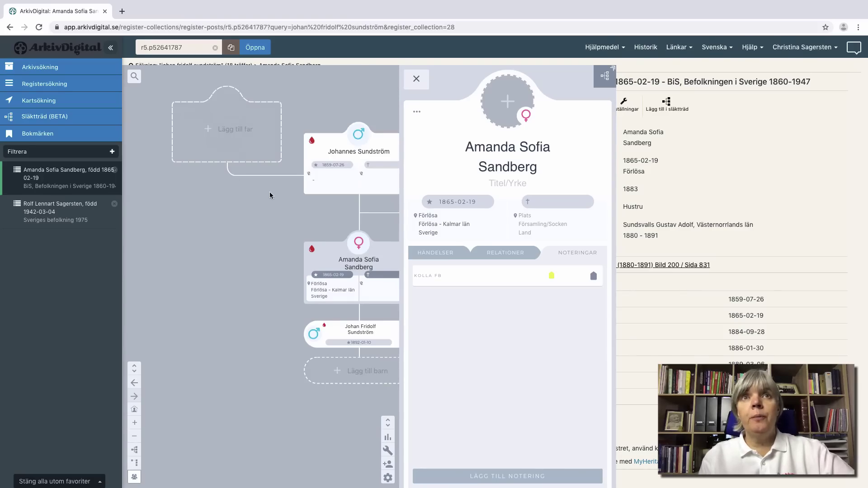
{"action": "left_click", "coordinate": [605, 76]}
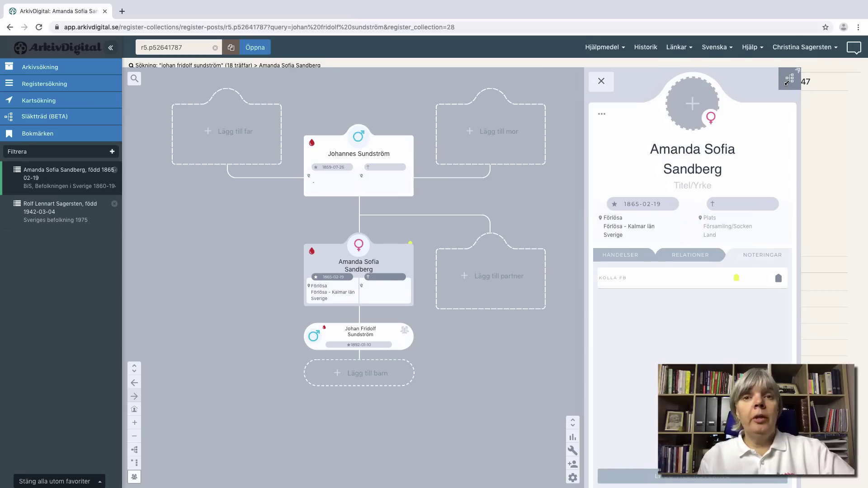
{"action": "left_click", "coordinate": [787, 81]}
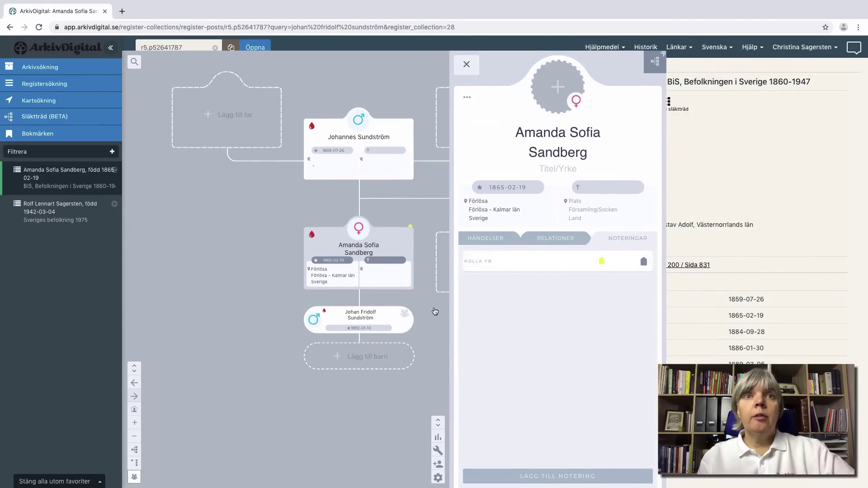
{"action": "left_click", "coordinate": [367, 359]}
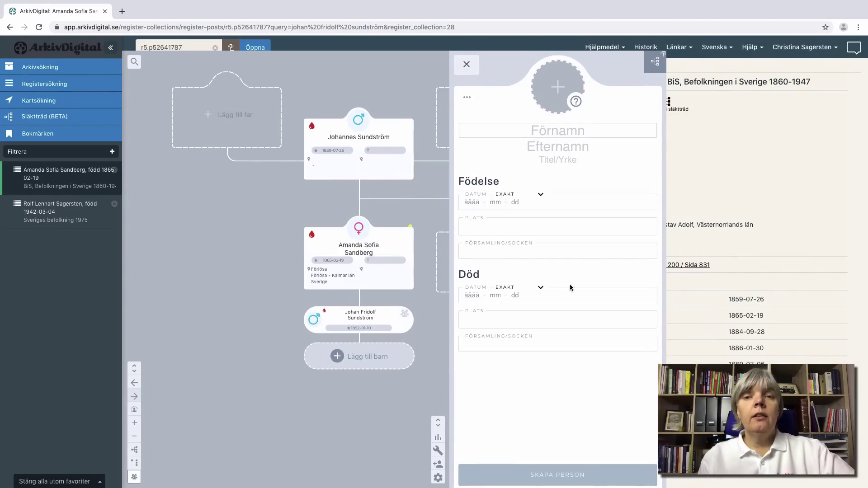
{"action": "left_click", "coordinate": [654, 61]}
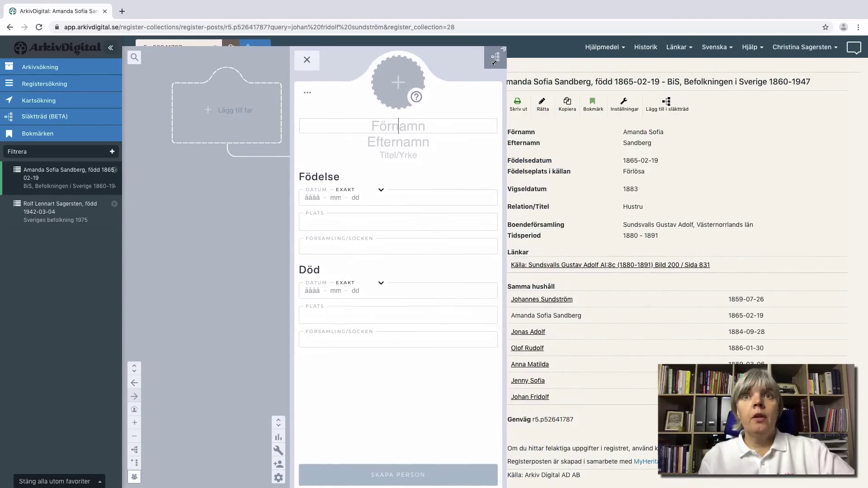
{"action": "left_click", "coordinate": [533, 348]}
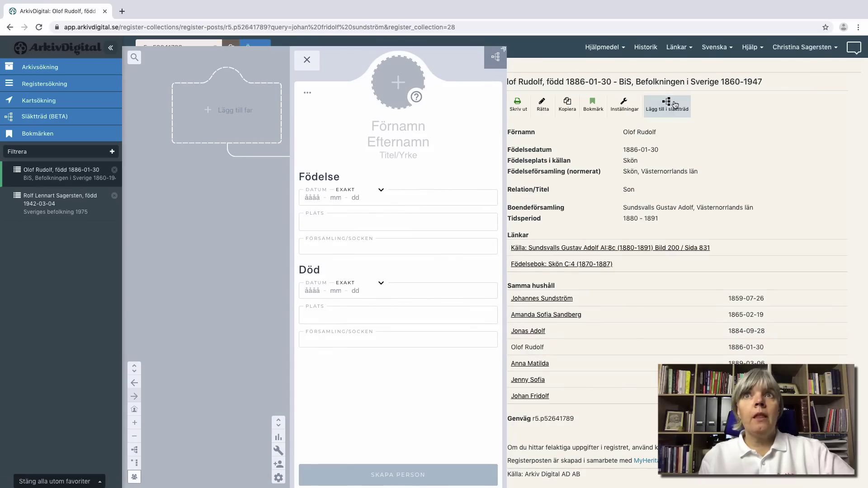
{"action": "left_click", "coordinate": [347, 218]}
{"action": "type", "text": "Sundsvall"}
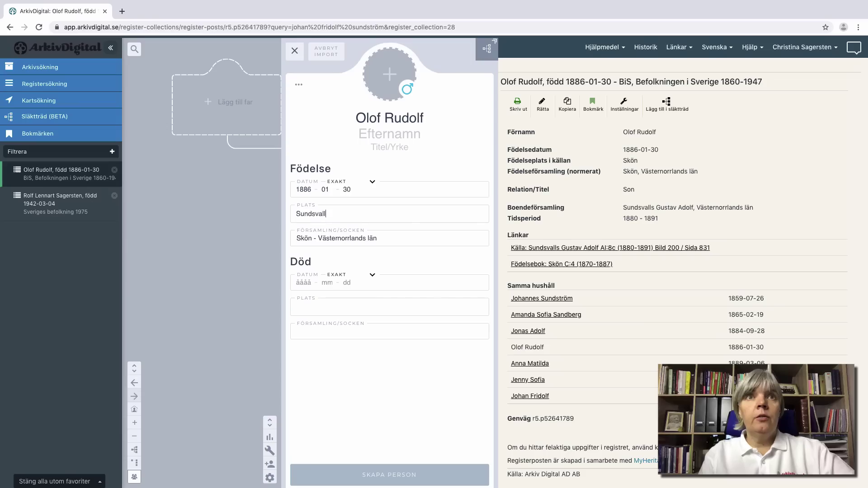
{"action": "left_click", "coordinate": [408, 475]}
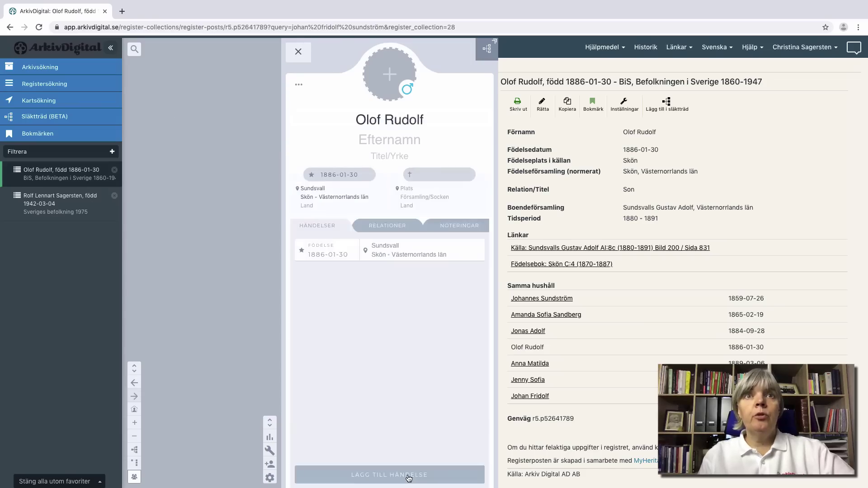
{"action": "left_click", "coordinate": [324, 255]}
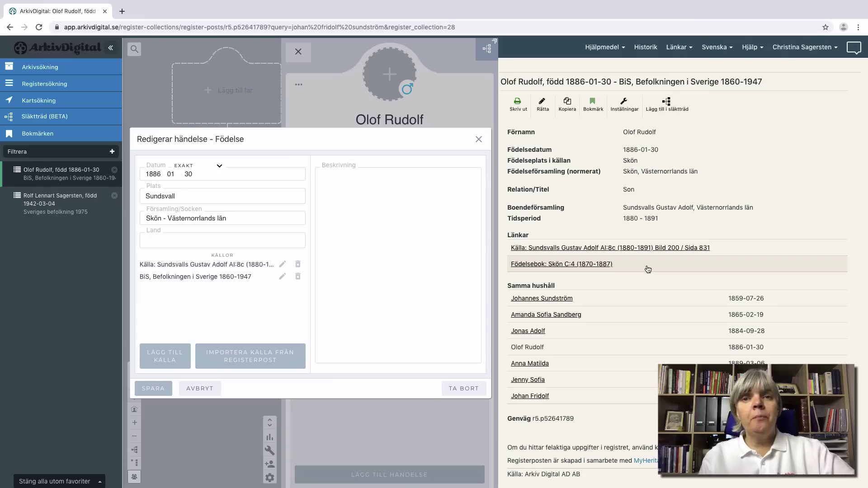
{"action": "left_click", "coordinate": [572, 268]}
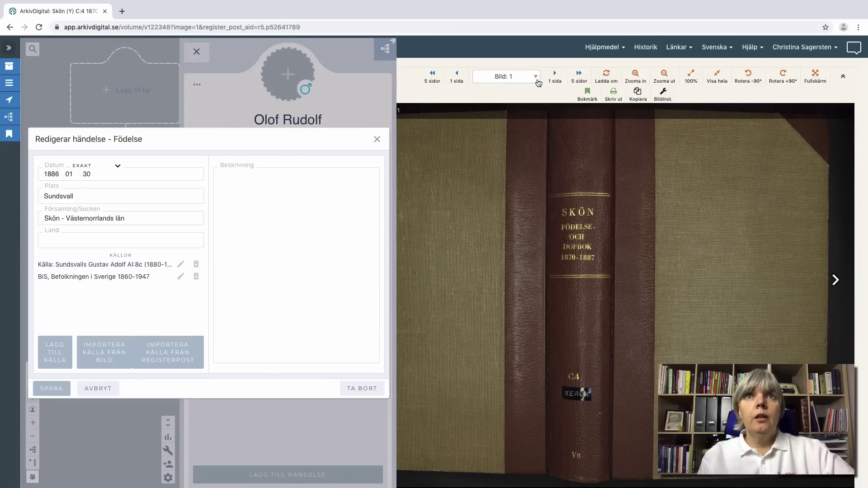
Step: Import Skön C:4 Bild 388 / sid 381 as a source on Olof Rudolf's birth and save
{"action": "left_click", "coordinate": [537, 77]}
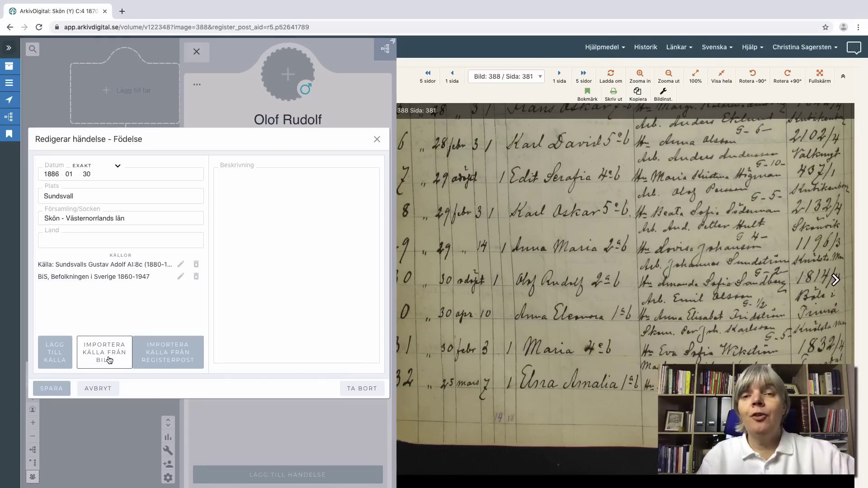
{"action": "left_click", "coordinate": [109, 359]}
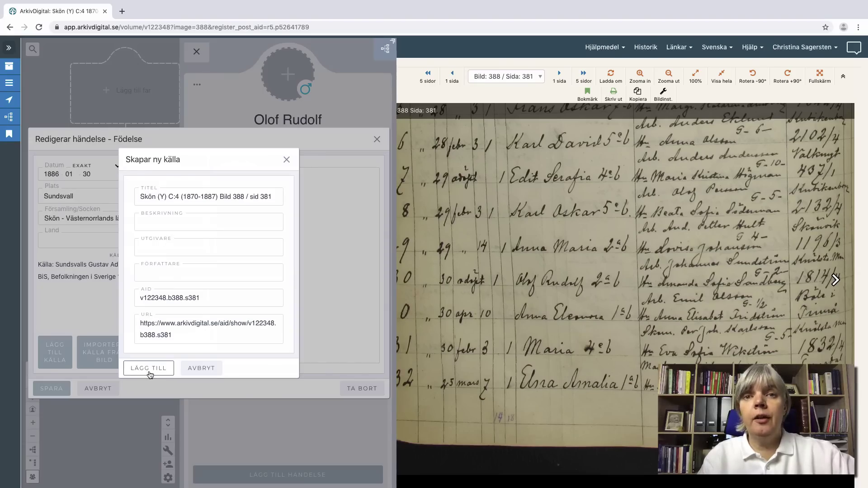
{"action": "left_click", "coordinate": [150, 368]}
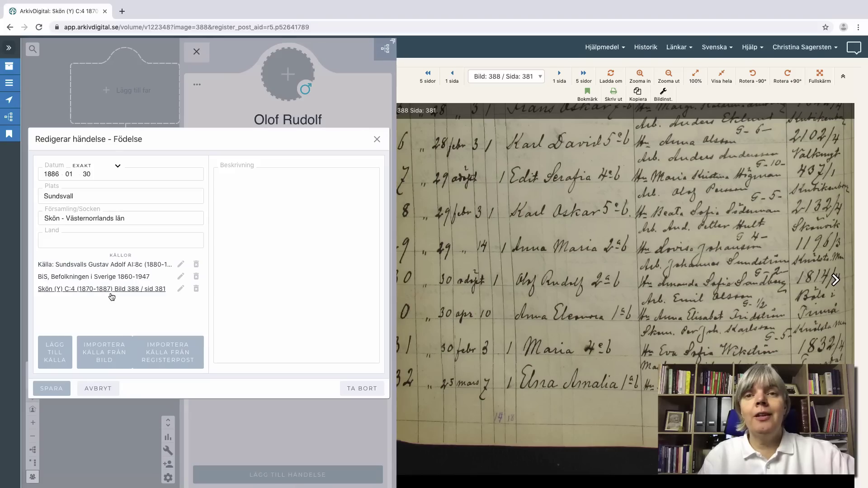
{"action": "left_click", "coordinate": [52, 392]}
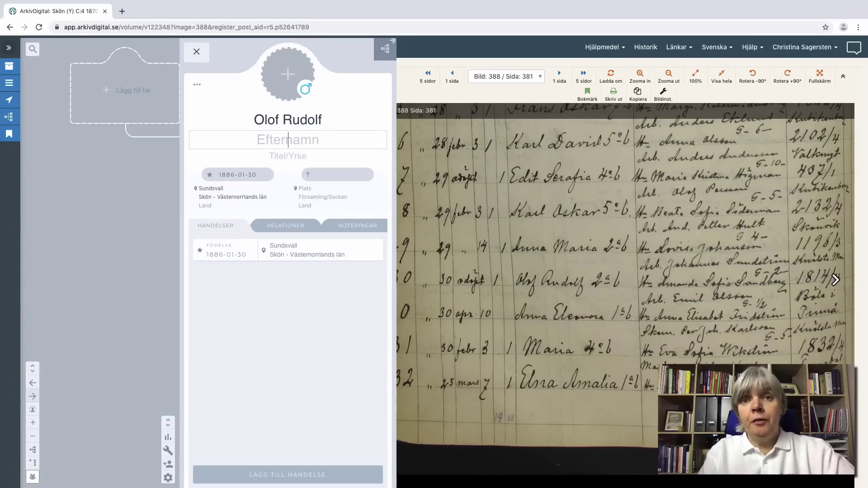
{"action": "type", "text": "Sund"}
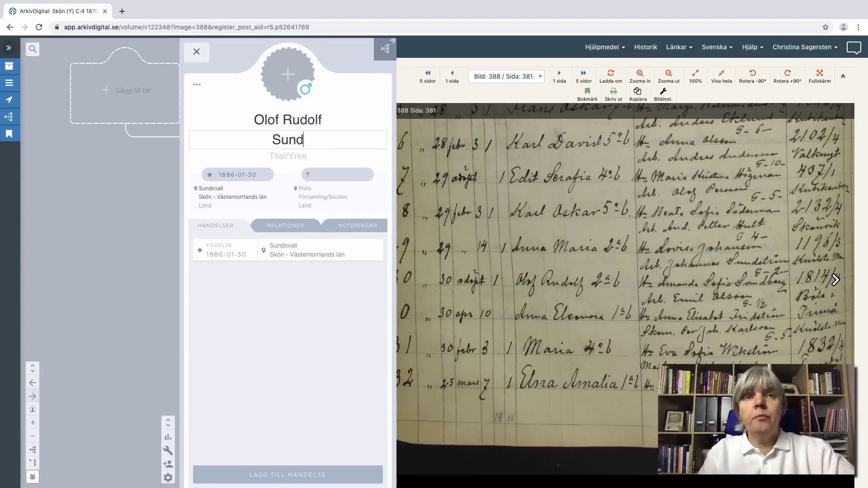
{"action": "type", "text": "ström"}
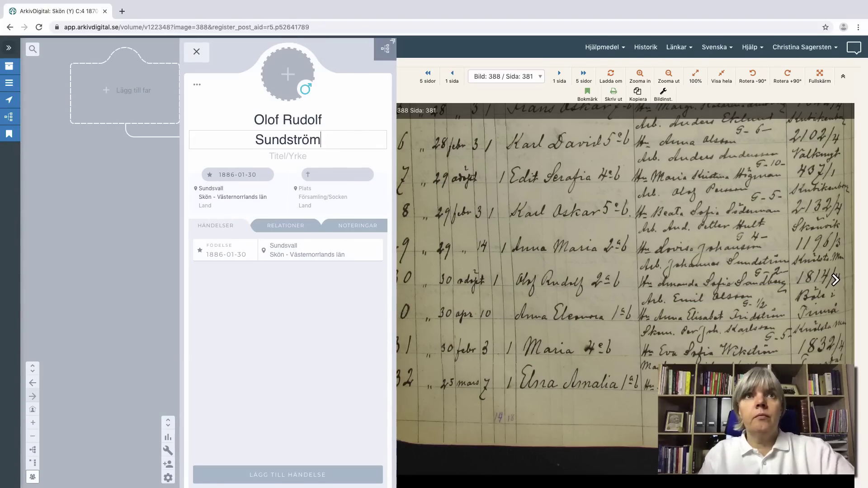
{"action": "left_click", "coordinate": [302, 362]}
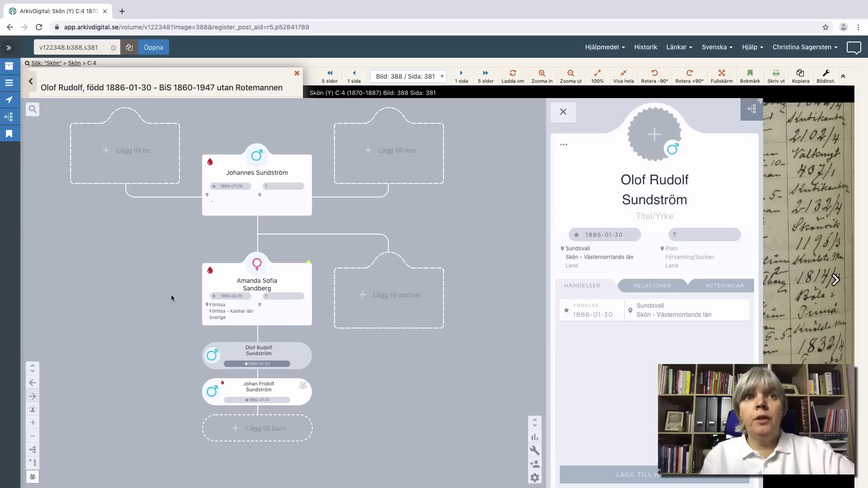
{"action": "mouse_move", "coordinate": [204, 271]}
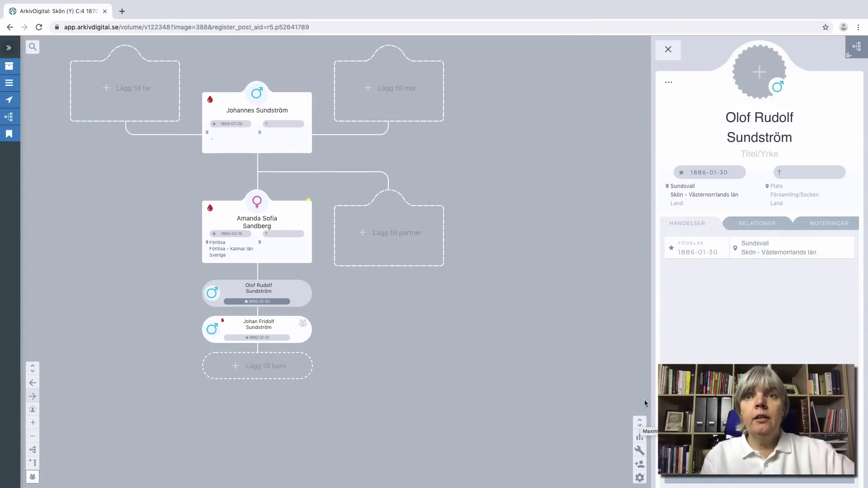
{"action": "left_click", "coordinate": [639, 422]}
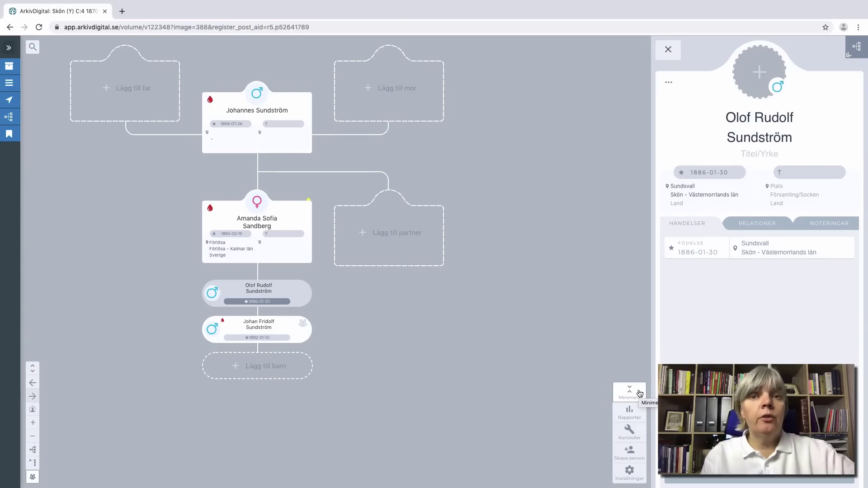
{"action": "left_click", "coordinate": [632, 413]}
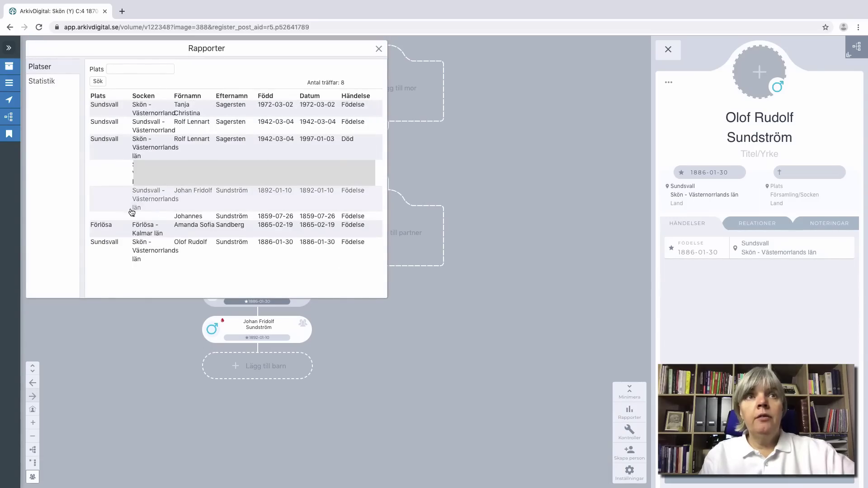
{"action": "left_click", "coordinate": [39, 84]}
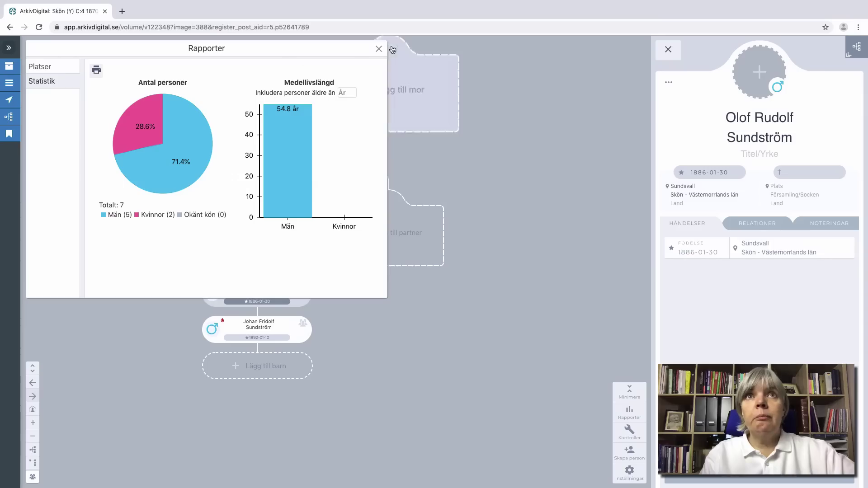
{"action": "left_click", "coordinate": [378, 49]}
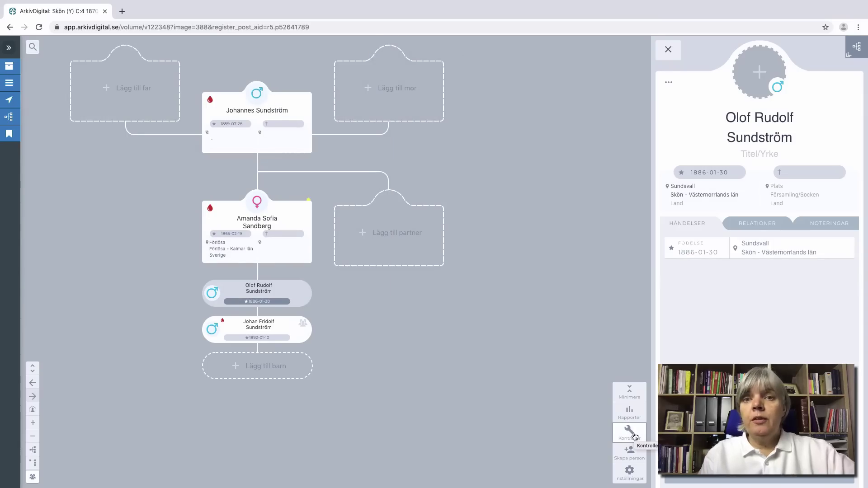
Step: Review the Död tab of the tree's Kontroller, then begin a blank new person
{"action": "left_click", "coordinate": [631, 434]}
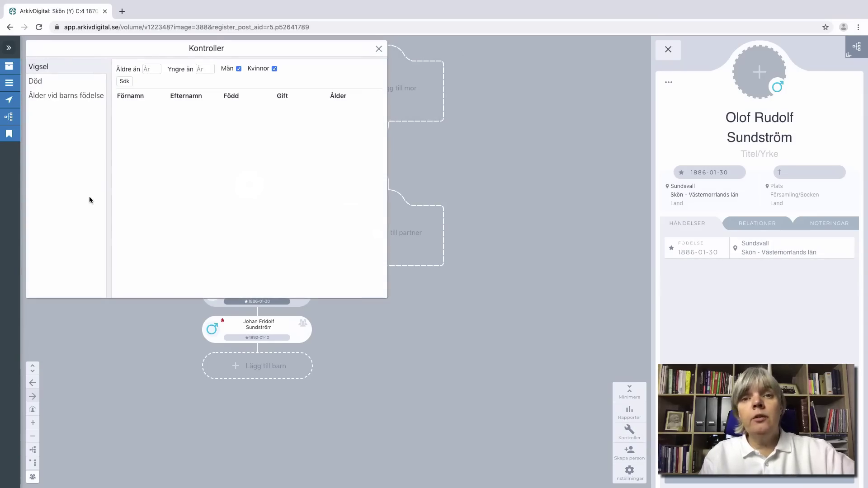
{"action": "left_click", "coordinate": [51, 84]}
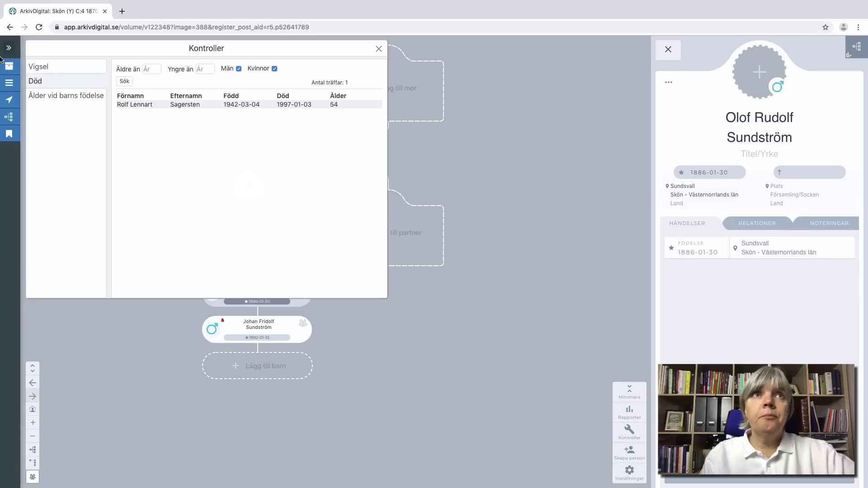
{"action": "left_click", "coordinate": [635, 455]}
{"action": "left_click", "coordinate": [636, 455]}
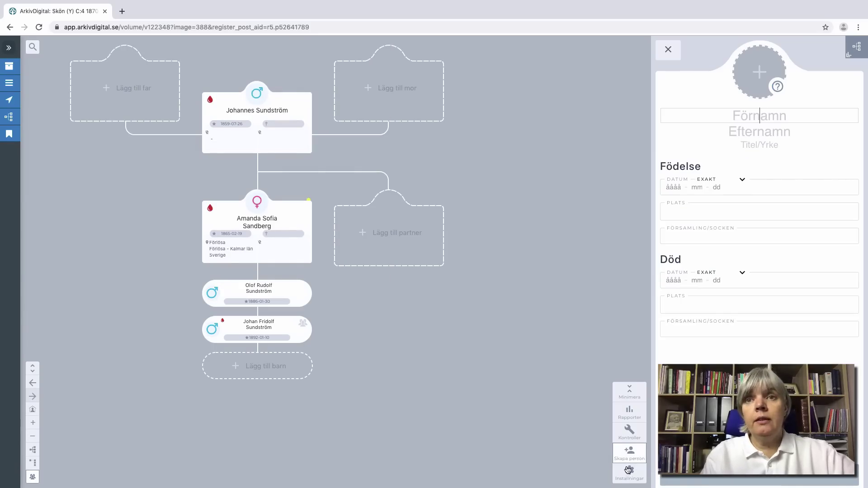
{"action": "left_click", "coordinate": [630, 471]}
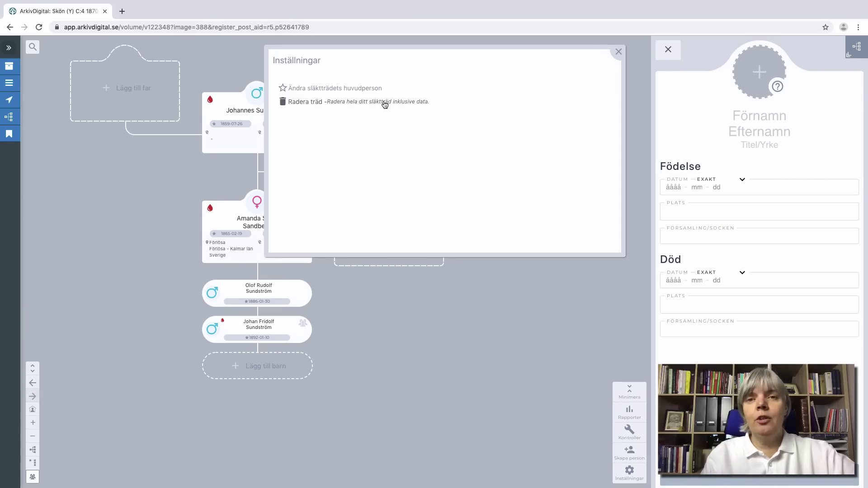
{"action": "left_click", "coordinate": [618, 56]}
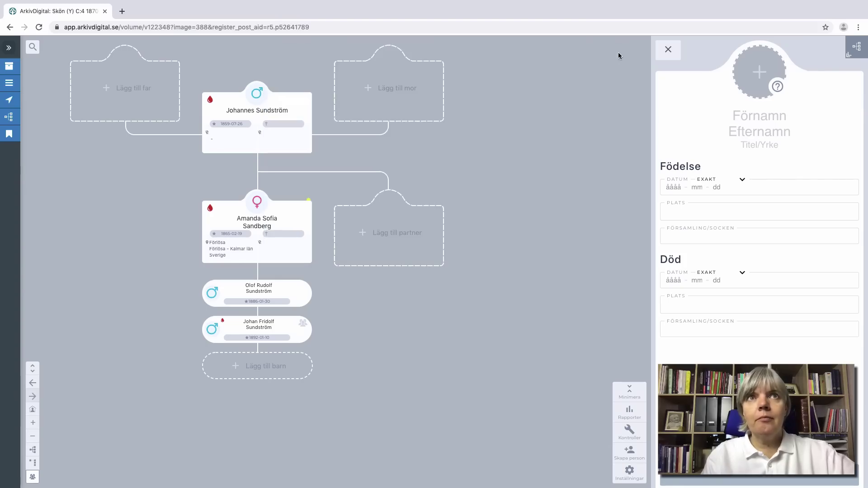
{"action": "left_click", "coordinate": [629, 392]}
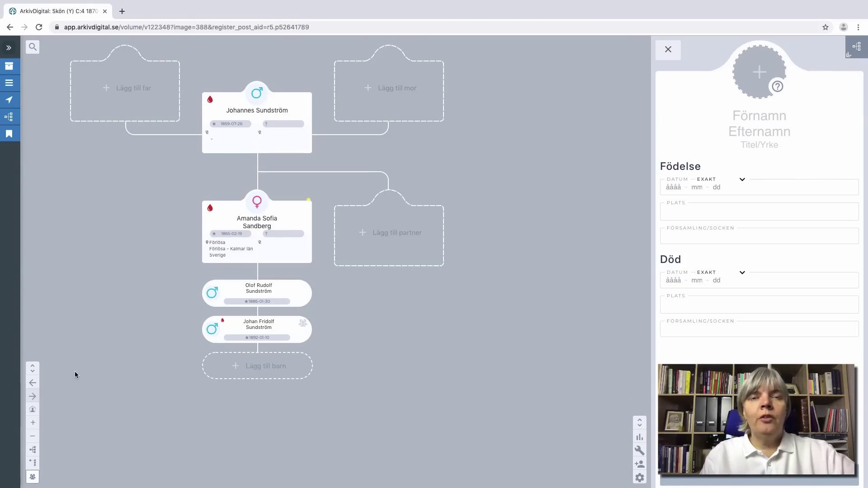
Step: Expand the labelled tree tools, preview the compact descendant list, and zoom the family view in and out
{"action": "left_click", "coordinate": [33, 369]}
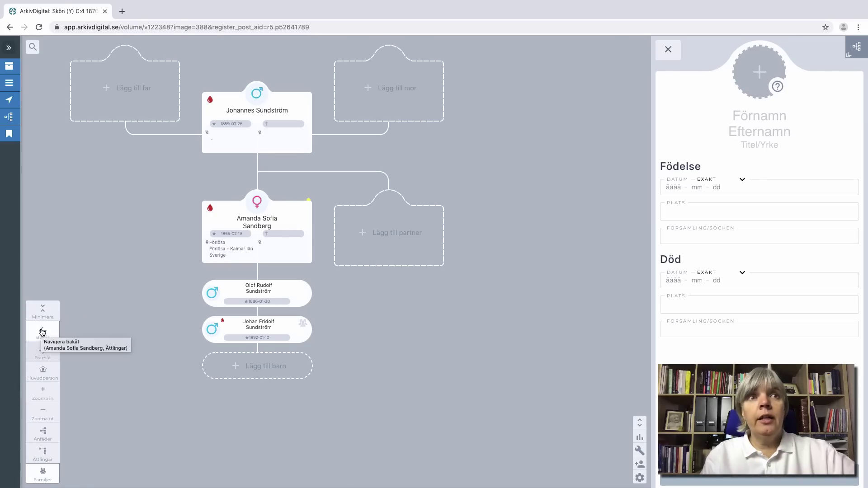
{"action": "left_click", "coordinate": [42, 332]}
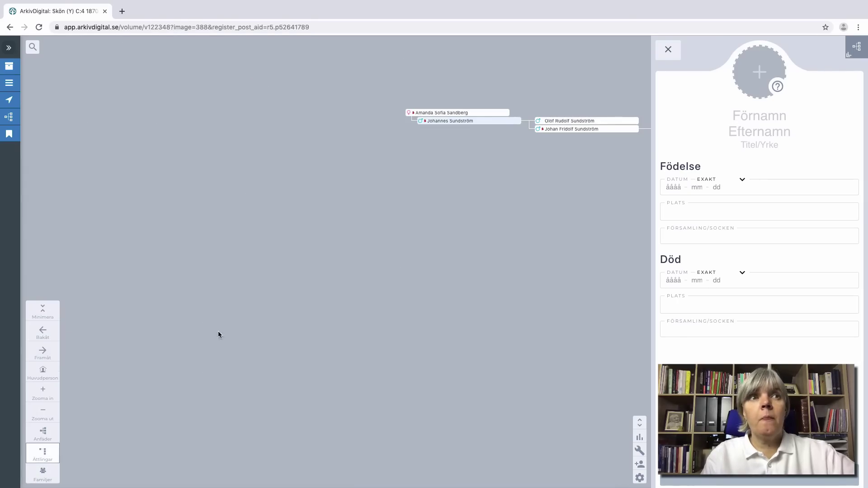
{"action": "left_click", "coordinate": [41, 356]}
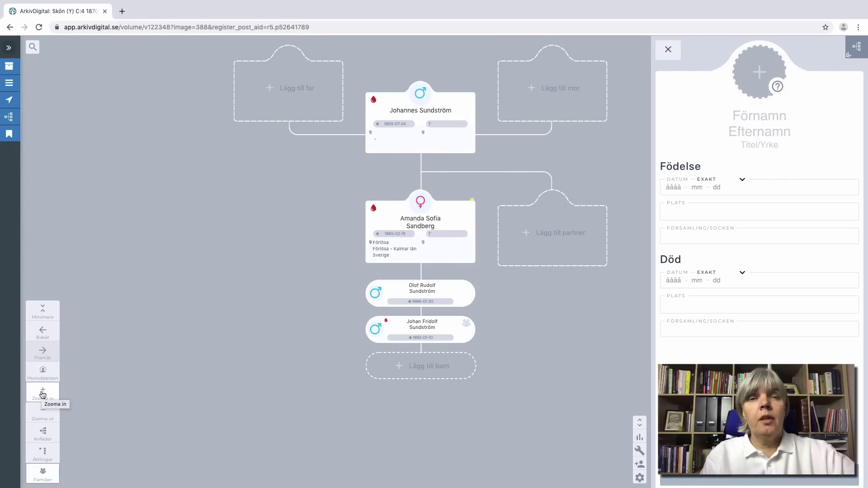
{"action": "left_click", "coordinate": [43, 394]}
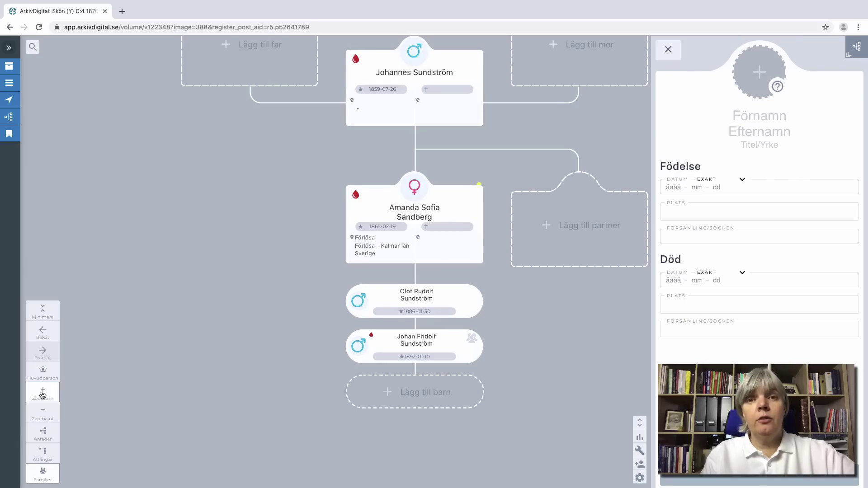
{"action": "left_click", "coordinate": [43, 416]}
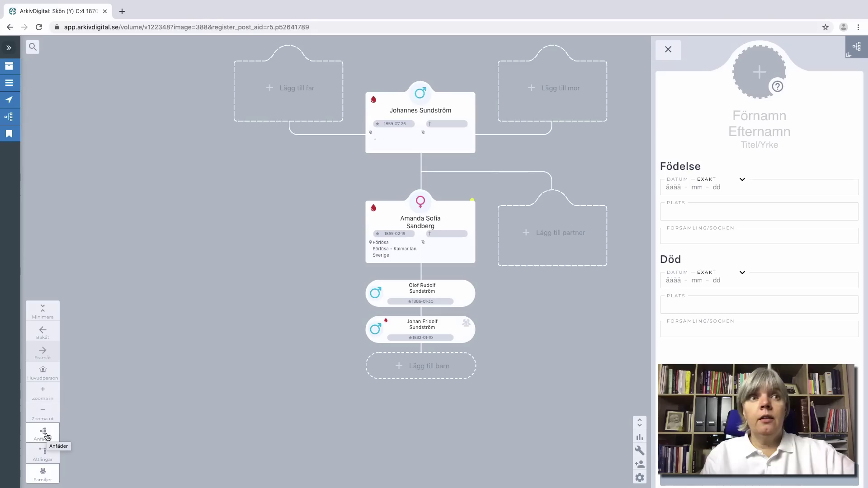
Step: Switch the tree to Anfäder, then Ättlingar, and back to Familjer
{"action": "left_click", "coordinate": [47, 436]}
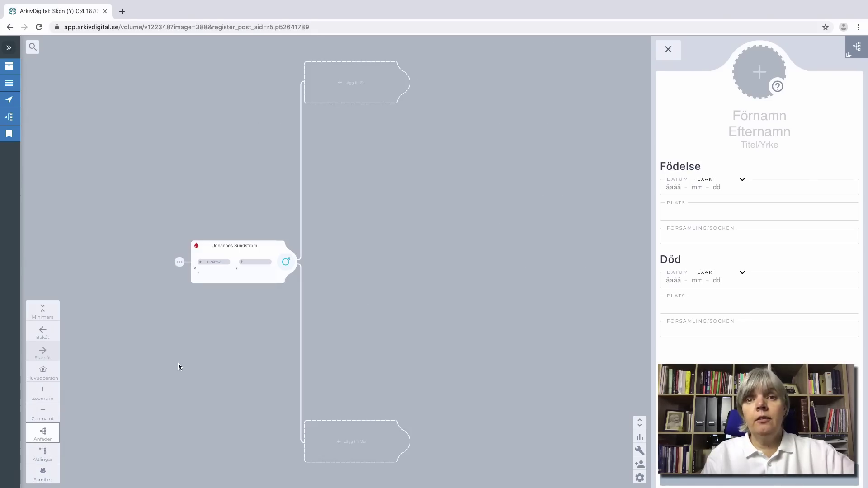
{"action": "left_click", "coordinate": [45, 453]}
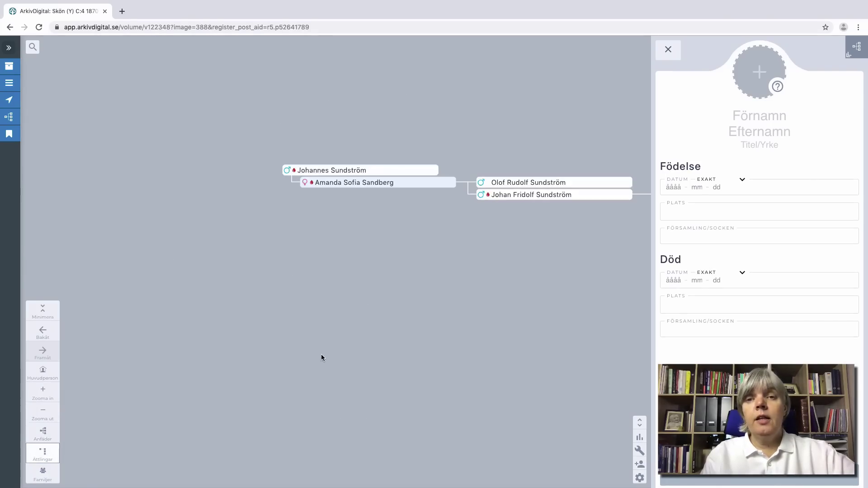
{"action": "left_click", "coordinate": [43, 472]}
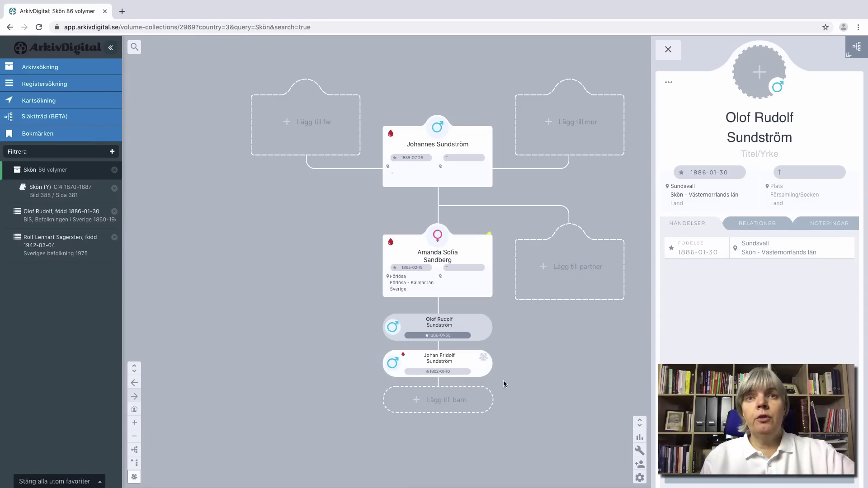
{"action": "mouse_move", "coordinate": [486, 369]}
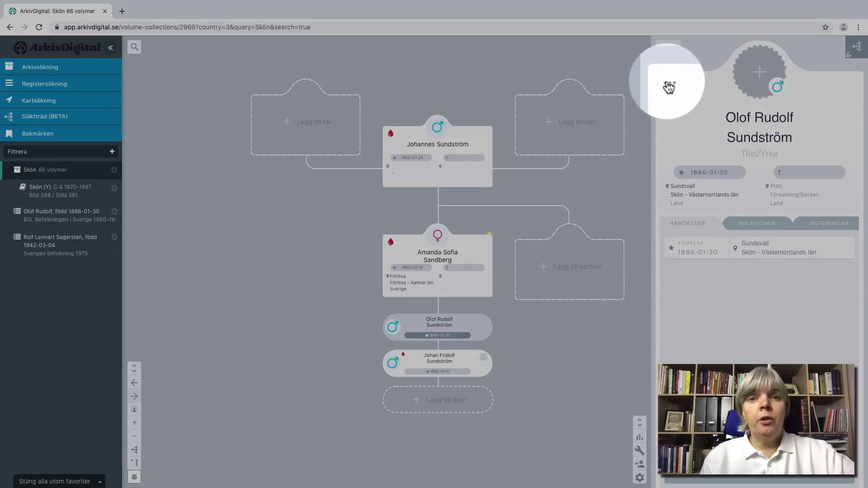
{"action": "left_click", "coordinate": [669, 86]}
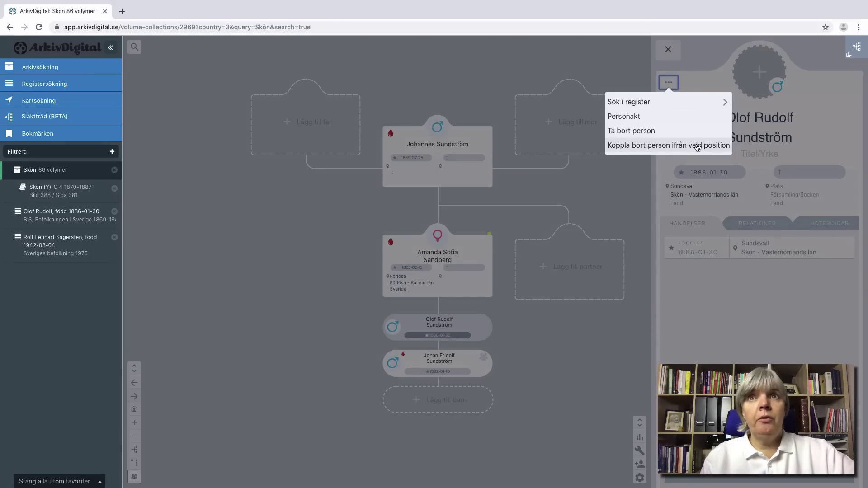
{"action": "left_click", "coordinate": [688, 122]}
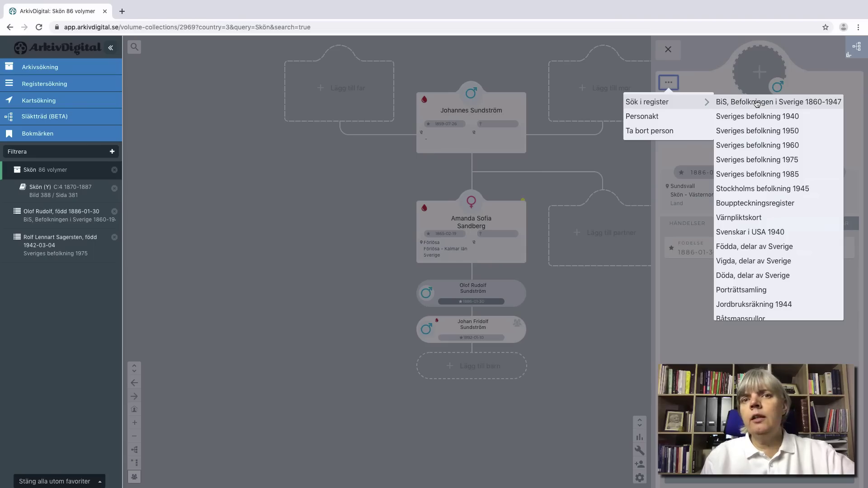
Step: Search BiS 1860-1947 for Olof Rudolf and begin a new Bosatt event for him
{"action": "left_click", "coordinate": [756, 103]}
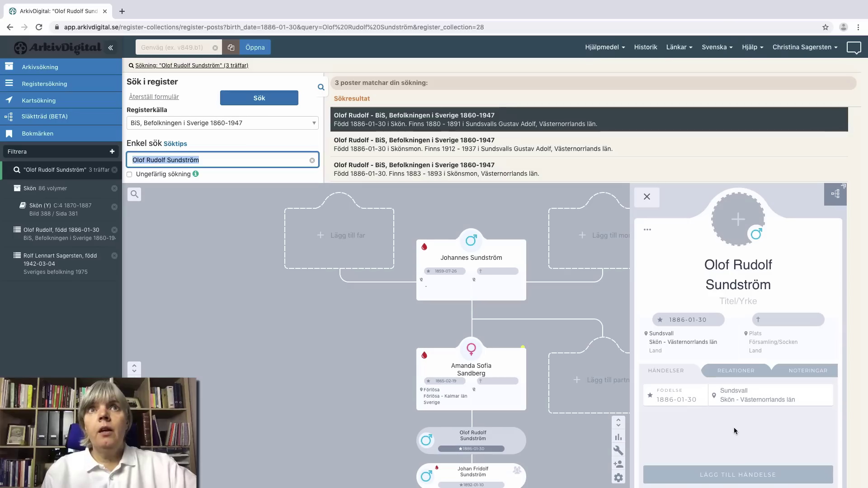
{"action": "left_click", "coordinate": [737, 477]}
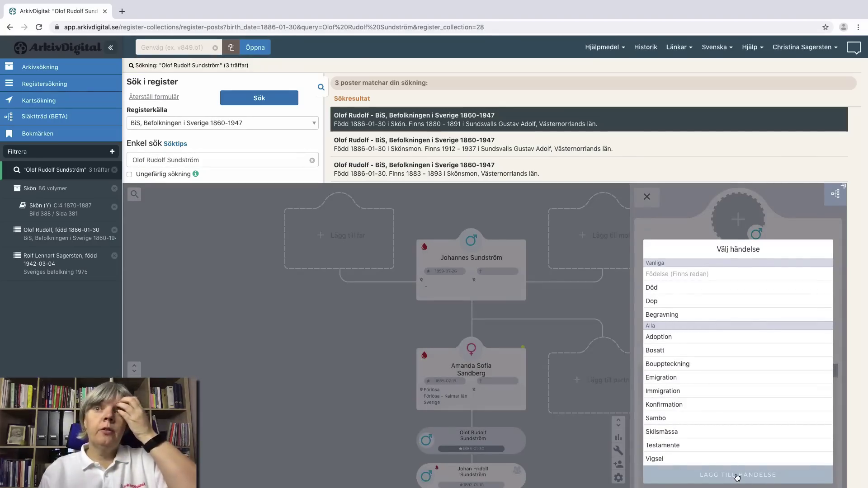
{"action": "left_click", "coordinate": [690, 354]}
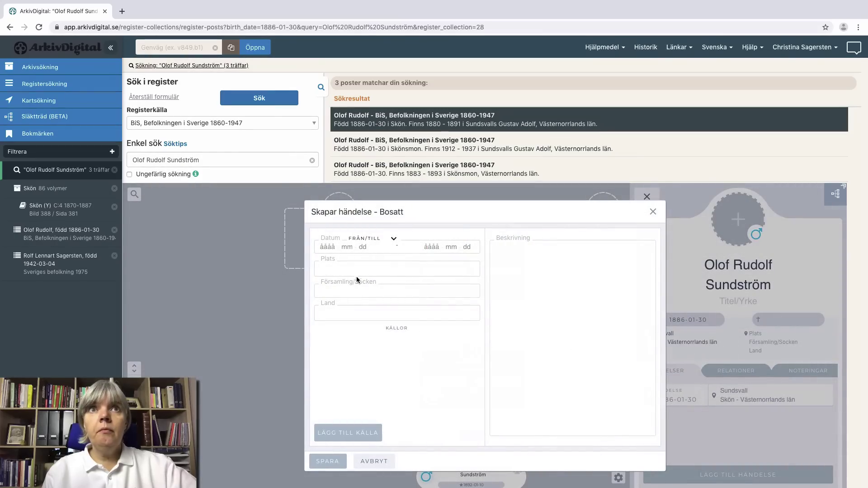
Step: Open the first BiS result's cited ledger page, zoomed to the moving-in columns
{"action": "left_click", "coordinate": [498, 121]}
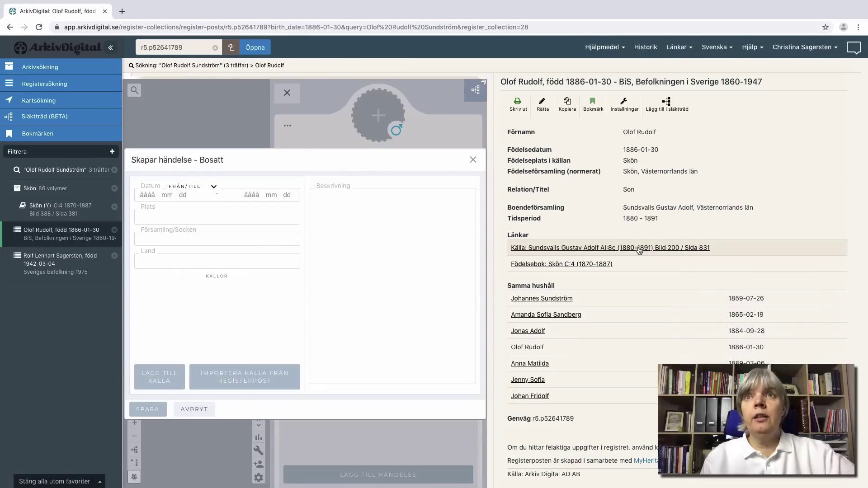
{"action": "left_click", "coordinate": [639, 248]}
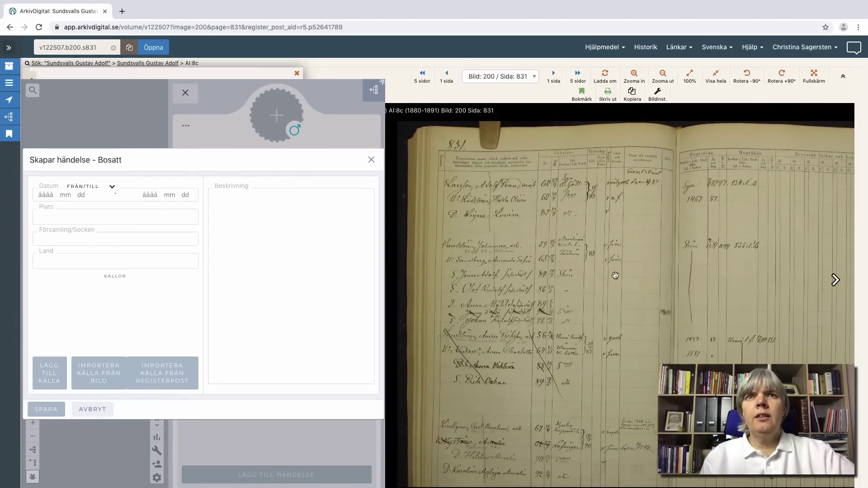
{"action": "scroll", "coordinate": [573, 281], "scroll_direction": "up", "scroll_amount": 3}
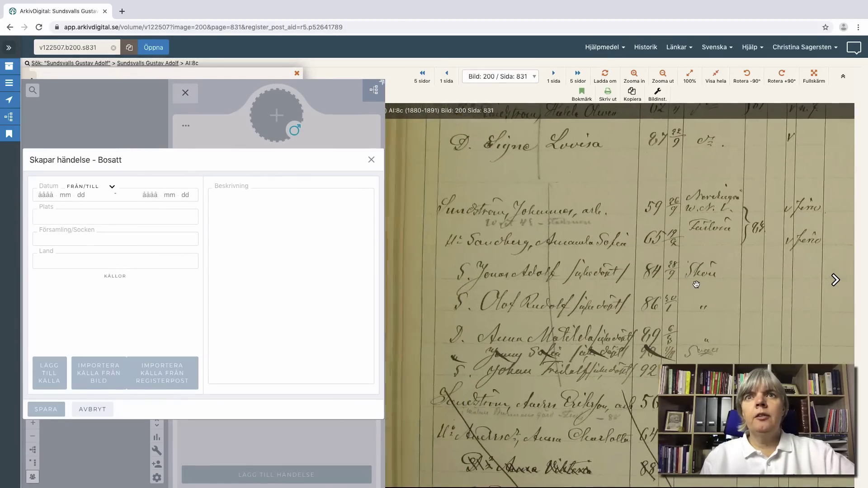
{"action": "left_click_drag", "start_coordinate": [696, 284], "coordinate": [608, 362]}
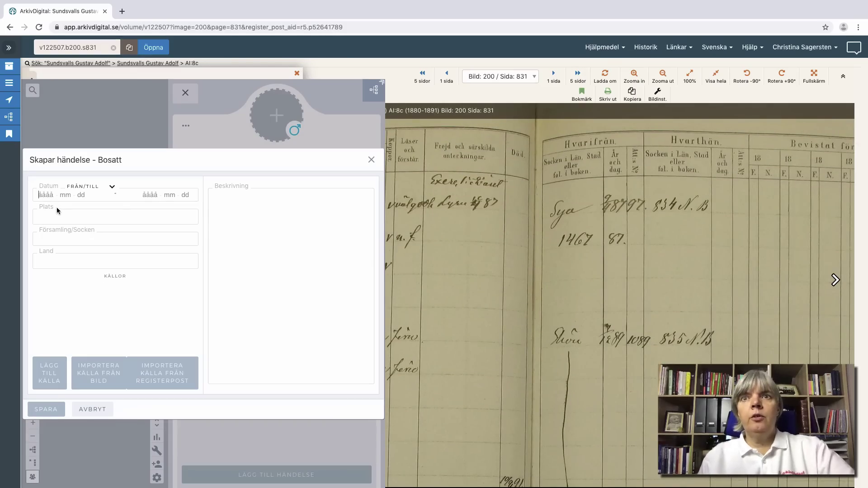
Step: Date the residence from 1889-12-3 to 1891, then return to the BiS record
{"action": "type", "text": "1889"}
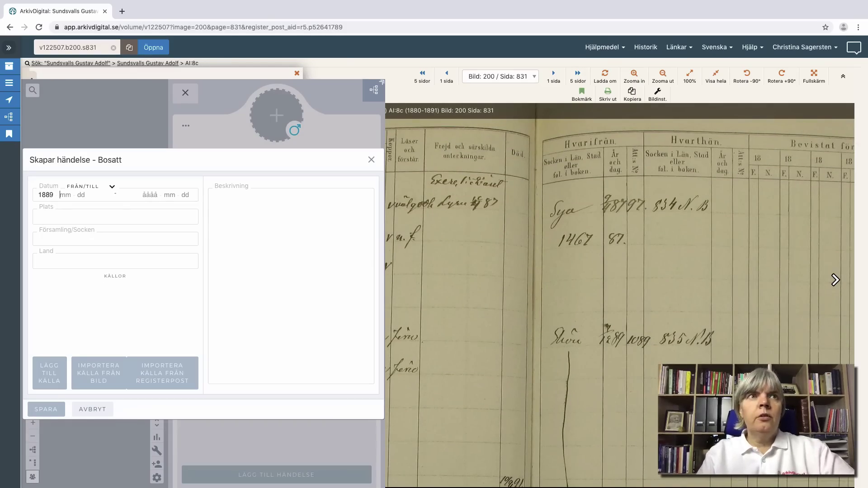
{"action": "type", "text": " 12"}
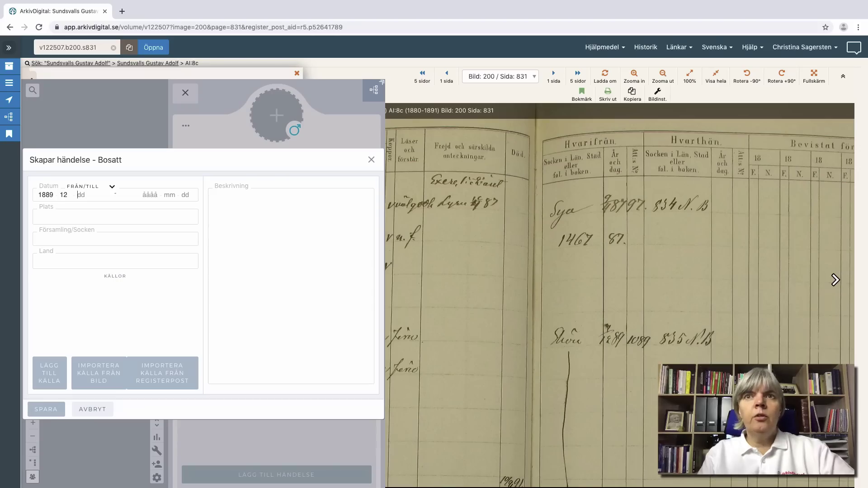
{"action": "type", "text": " 3"}
{"action": "key", "text": "Tab"}
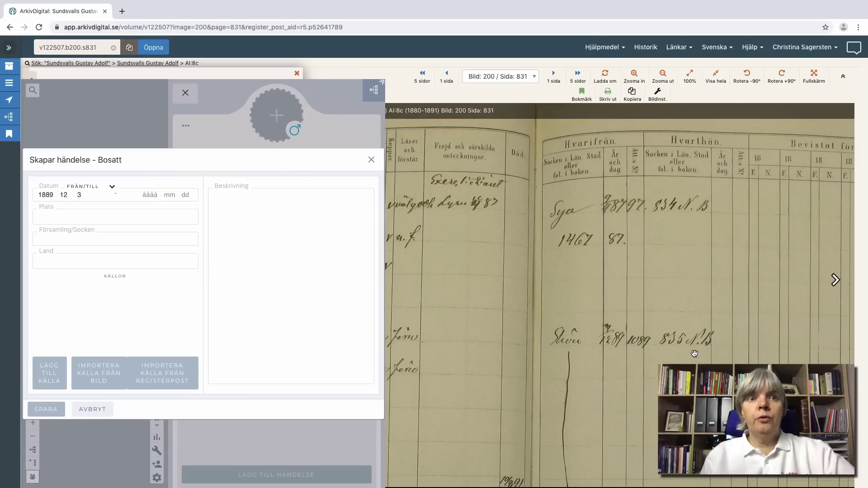
{"action": "type", "text": "1891"}
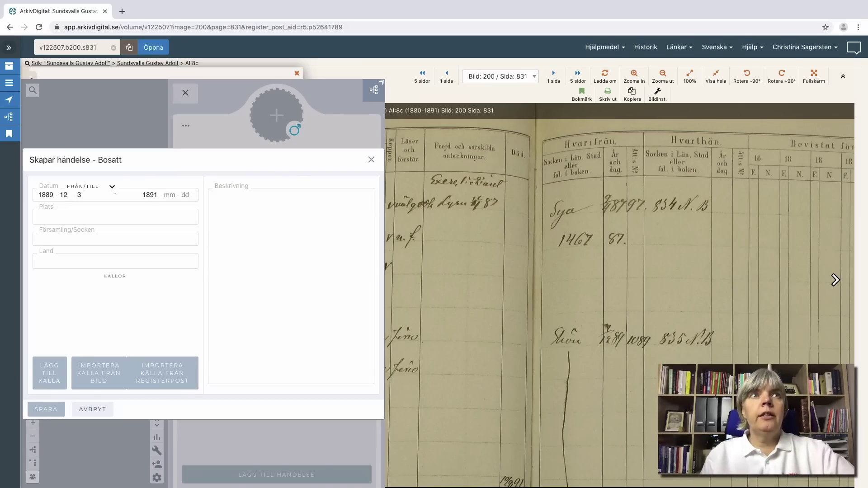
{"action": "left_click_drag", "start_coordinate": [484, 232], "coordinate": [629, 233]}
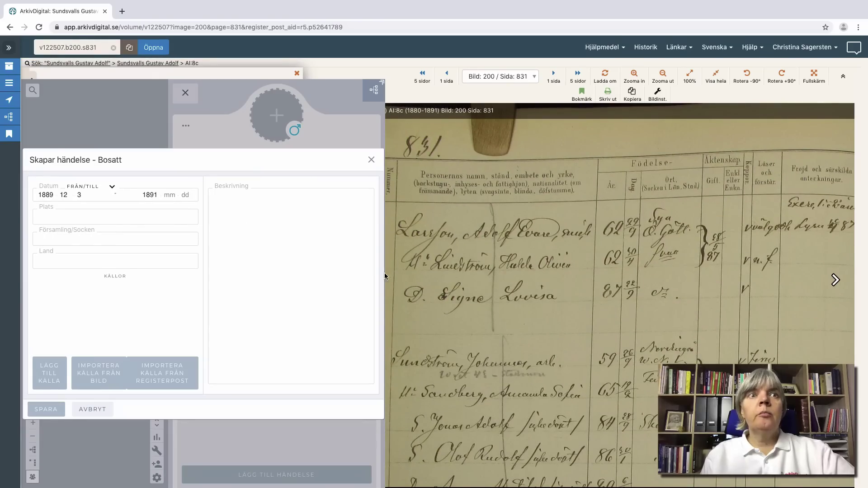
{"action": "left_click", "coordinate": [374, 90]}
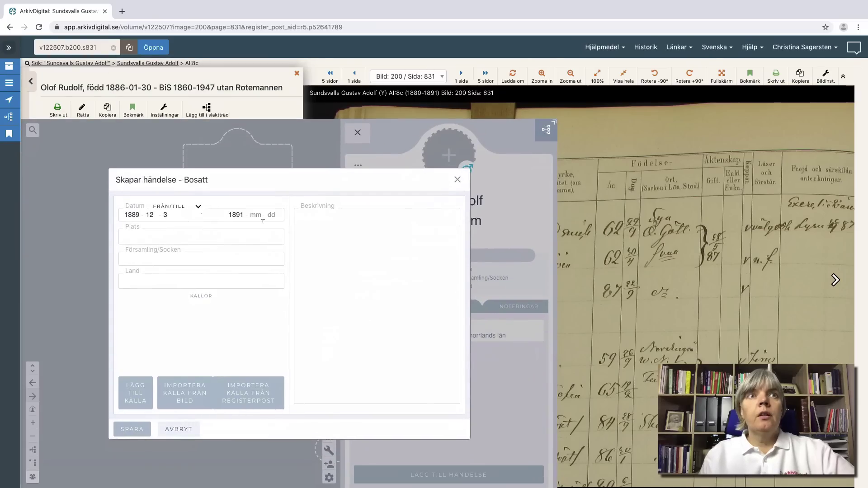
Step: Set parish Sundsvalls Gustav Adolf, place Sundsvall and country Sverige on the residence
{"action": "left_click", "coordinate": [181, 260]}
{"action": "type", "text": "Sundsva"}
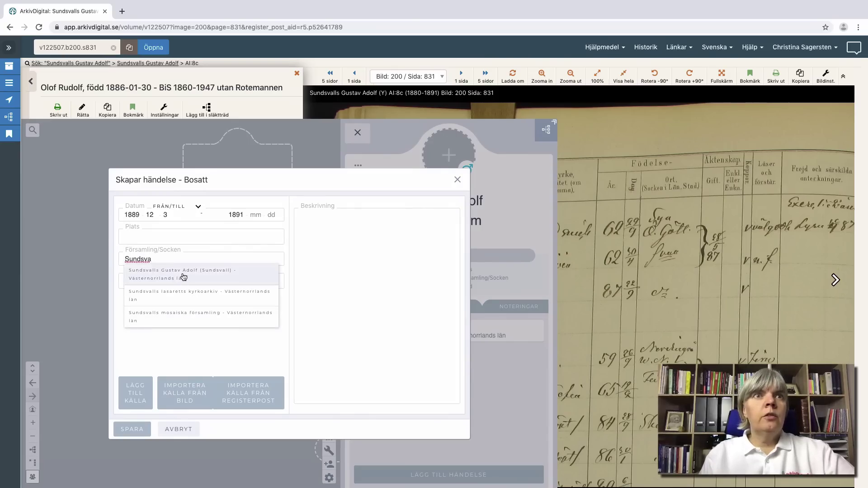
{"action": "left_click", "coordinate": [183, 272]}
{"action": "left_click", "coordinate": [156, 237]}
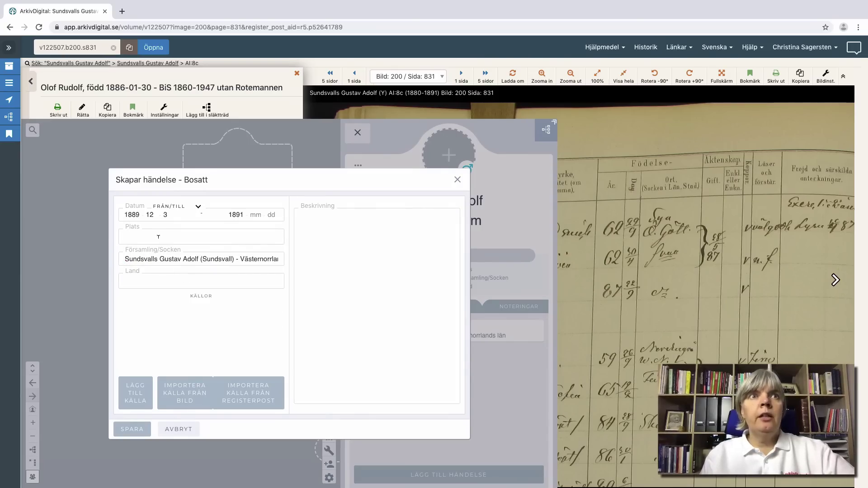
{"action": "type", "text": "Sundsvall"}
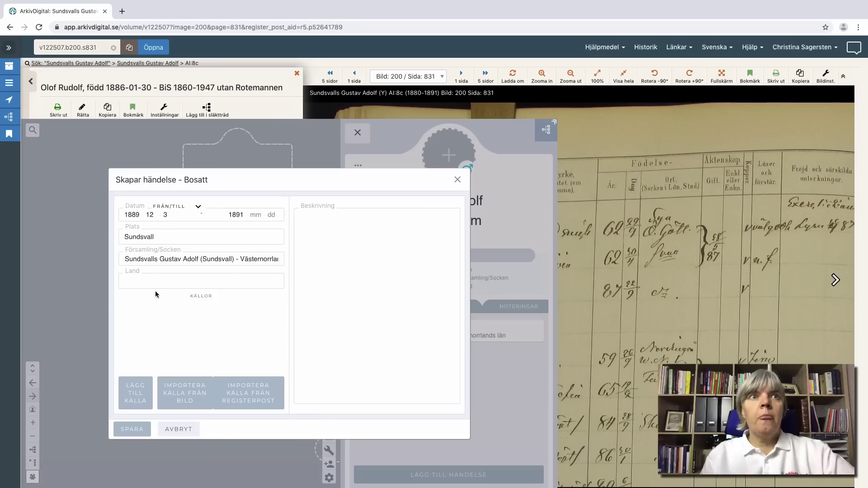
{"action": "type", "text": "Sverige"}
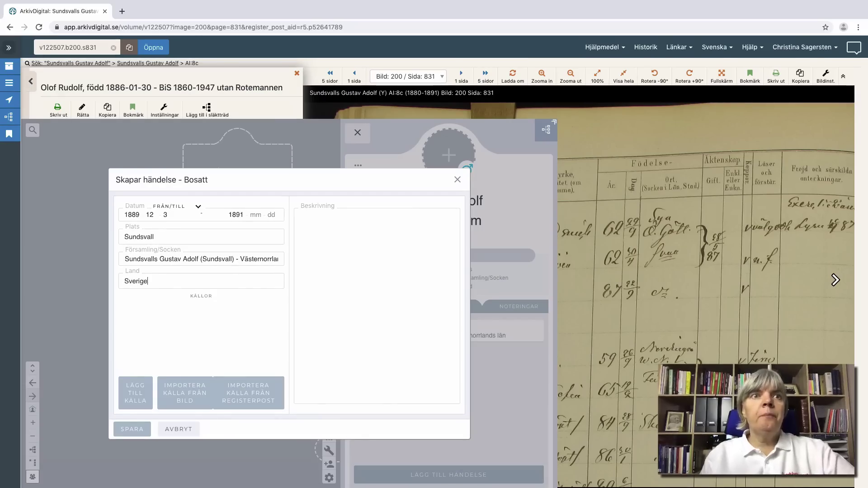
Step: Attach sources from the BiS register record and ledger image, then save the Bosatt event
{"action": "left_click", "coordinate": [255, 396]}
{"action": "left_click", "coordinate": [240, 408]}
{"action": "left_click", "coordinate": [191, 396]}
{"action": "left_click", "coordinate": [230, 414]}
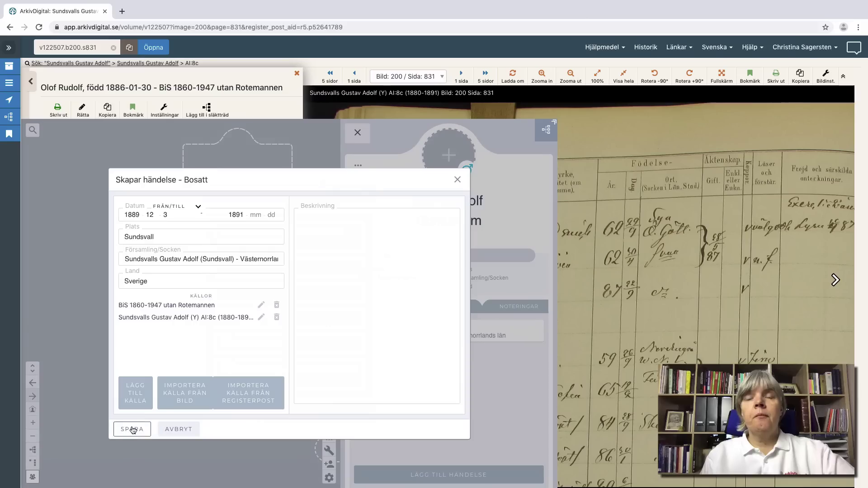
{"action": "left_click", "coordinate": [129, 399]}
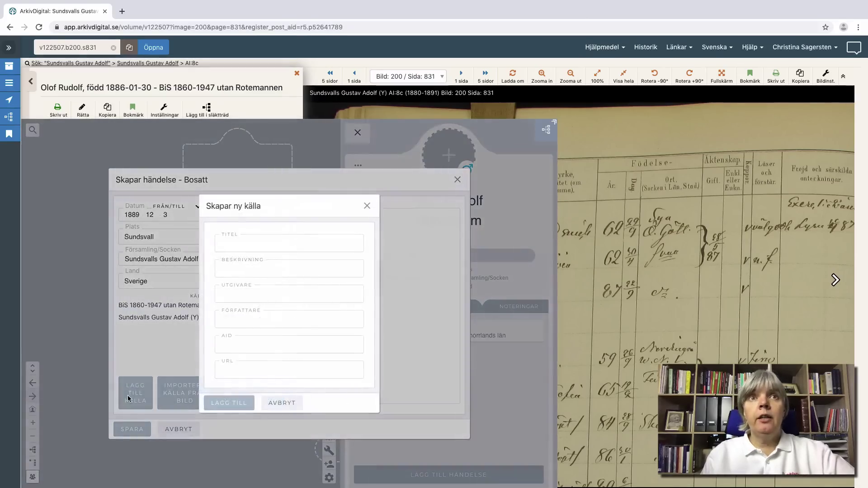
{"action": "left_click", "coordinate": [282, 404]}
{"action": "left_click", "coordinate": [127, 432]}
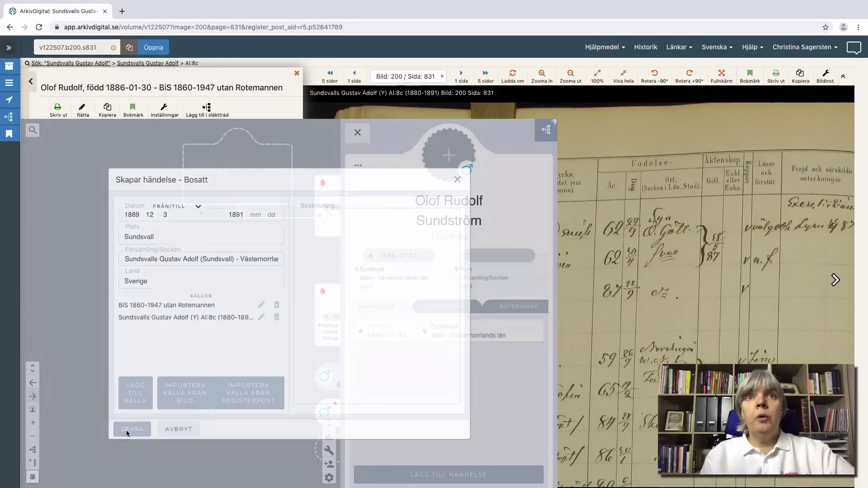